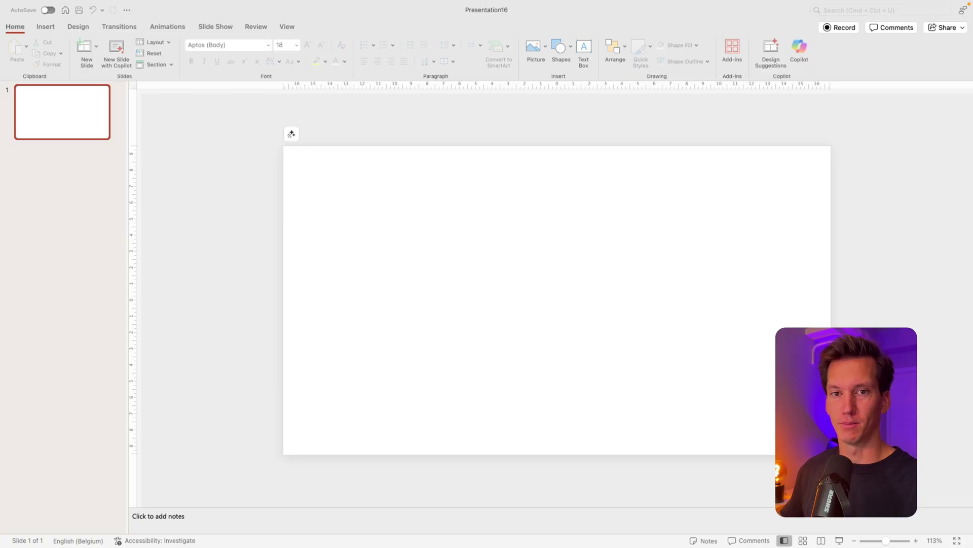
- Insert the five portrait photos onto the slide and shrink them together
drag(972, 126, 428, 228)
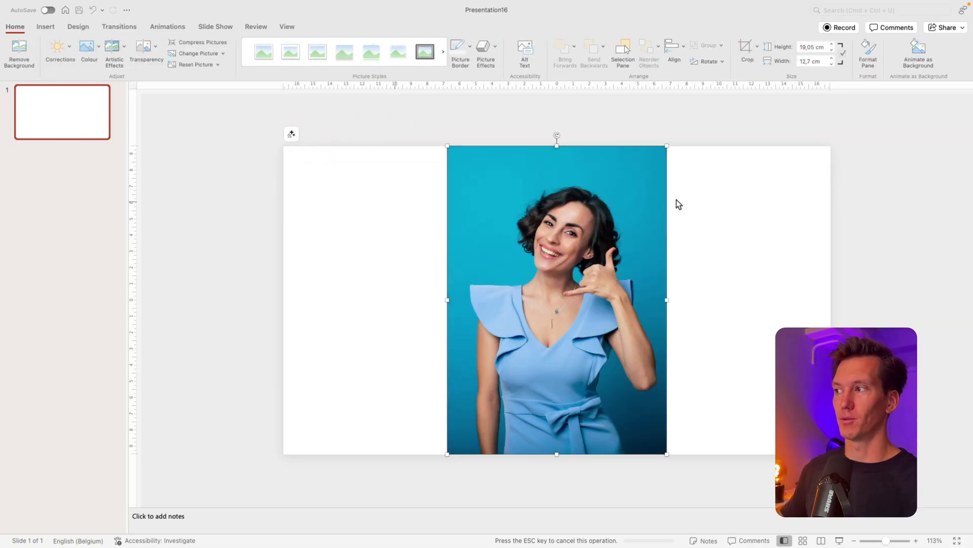
click(492, 221)
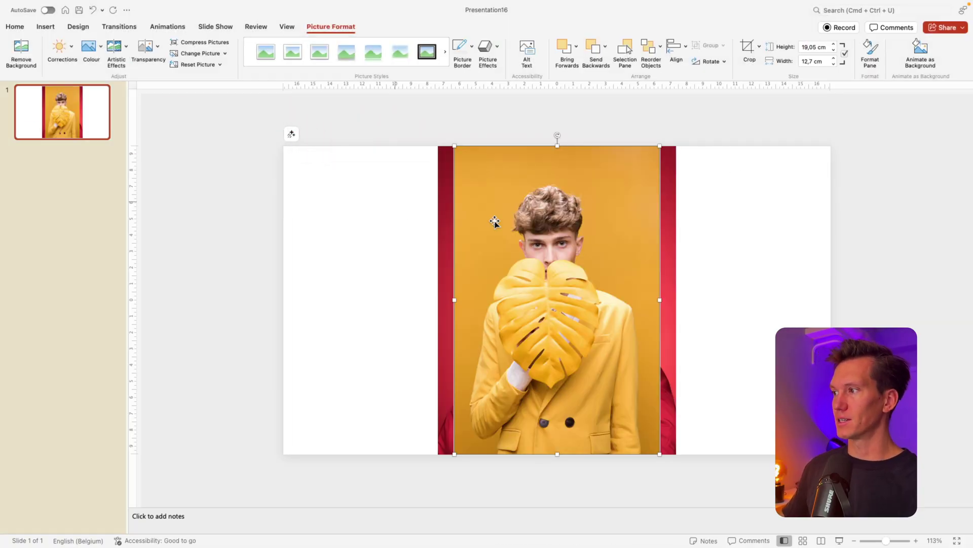
drag(592, 251, 397, 251)
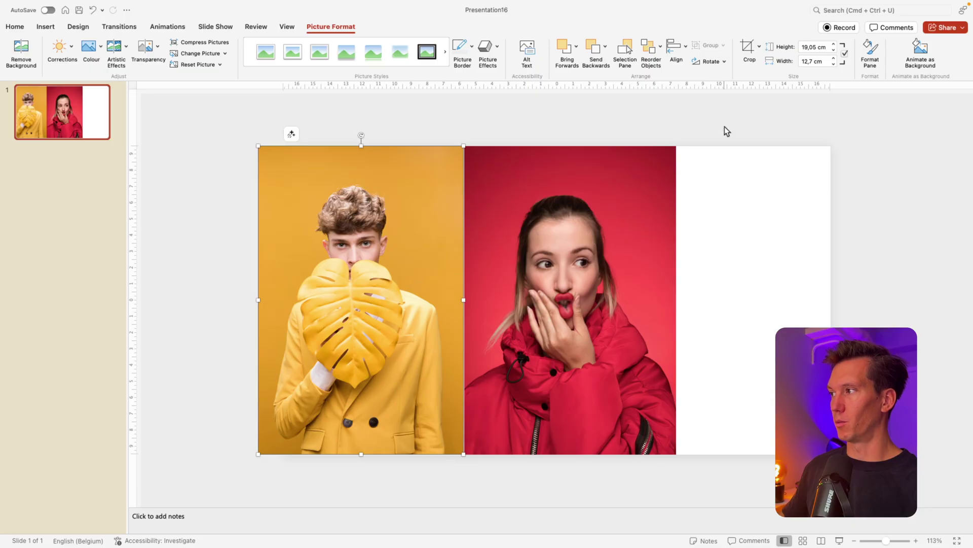
drag(728, 129, 221, 490)
drag(678, 141, 515, 279)
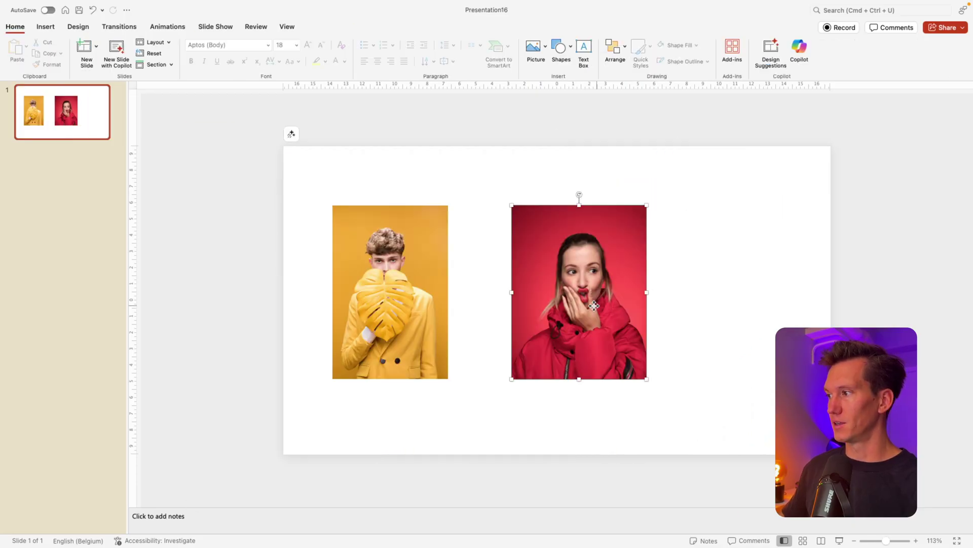
- Arrange the red, blue, green, purple and yellow photos side by side in a row
drag(569, 298, 506, 299)
drag(600, 291, 826, 263)
drag(631, 267, 611, 267)
drag(711, 272, 728, 271)
drag(424, 289, 397, 288)
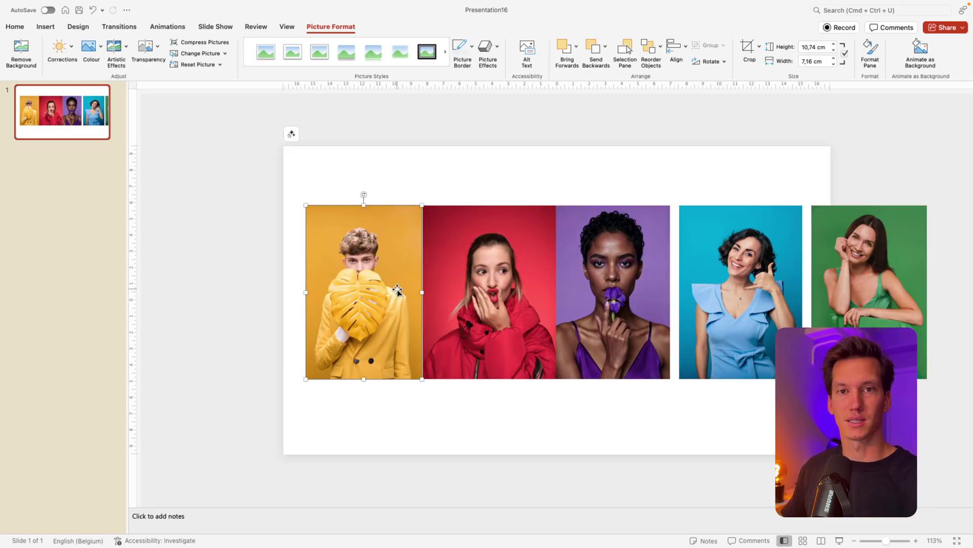
- Select all five photos and set their width to 7 cm
drag(244, 162, 961, 446)
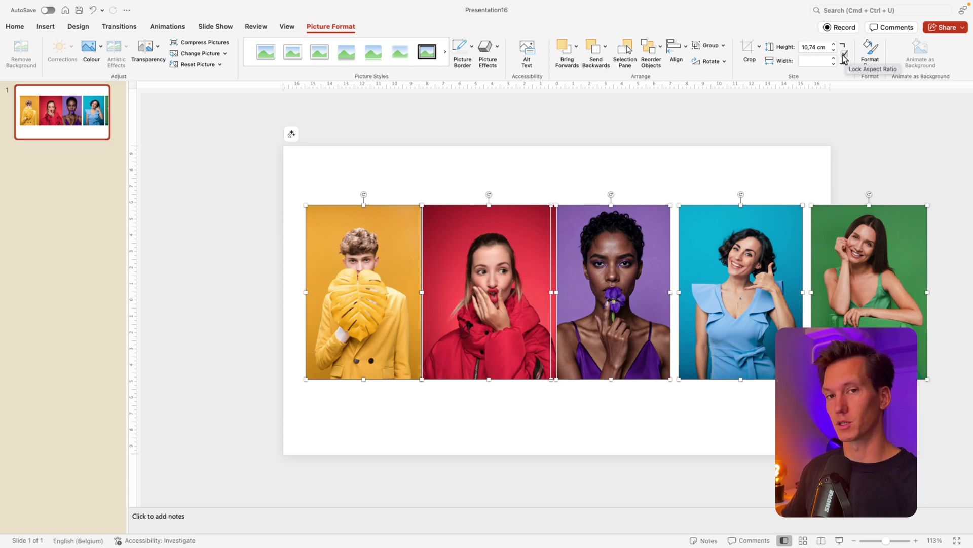
click(822, 60)
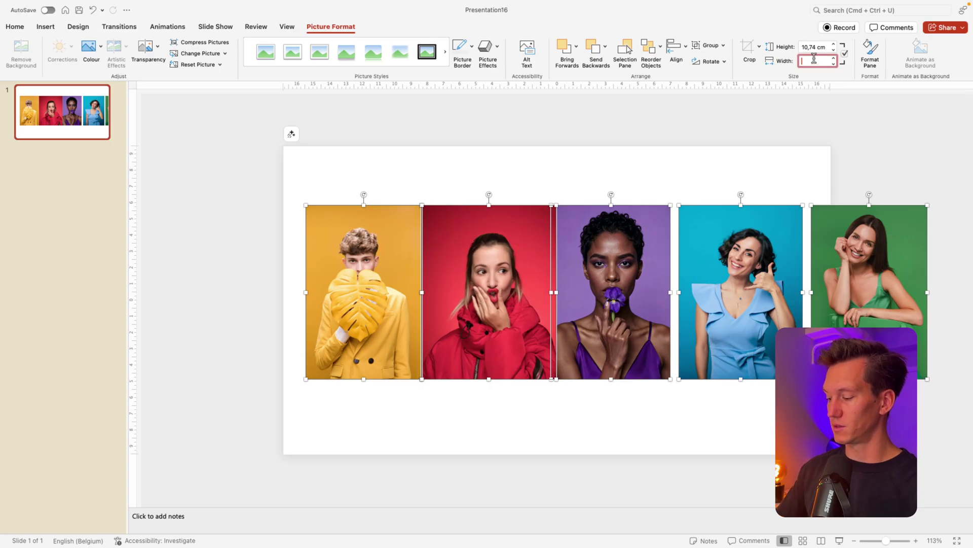
key(Return)
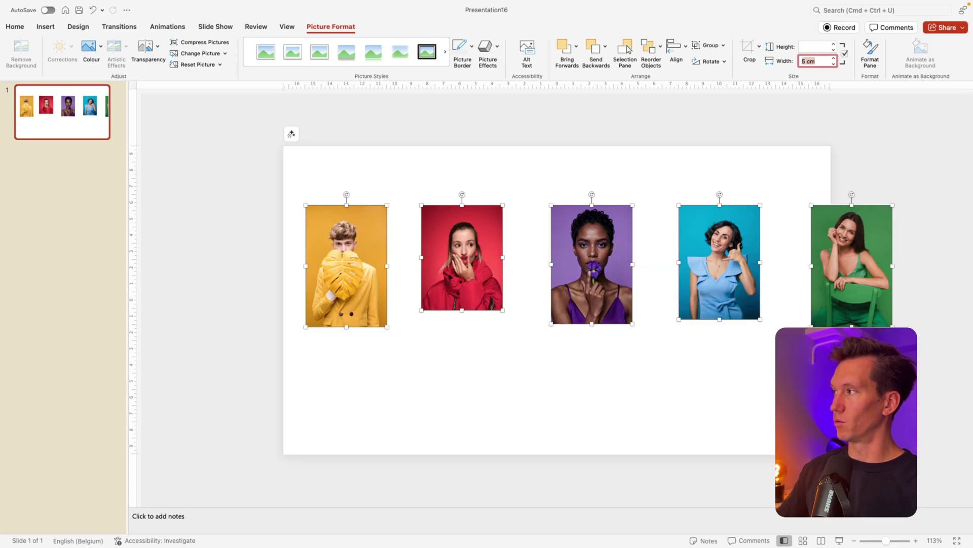
text(7)
key(Return)
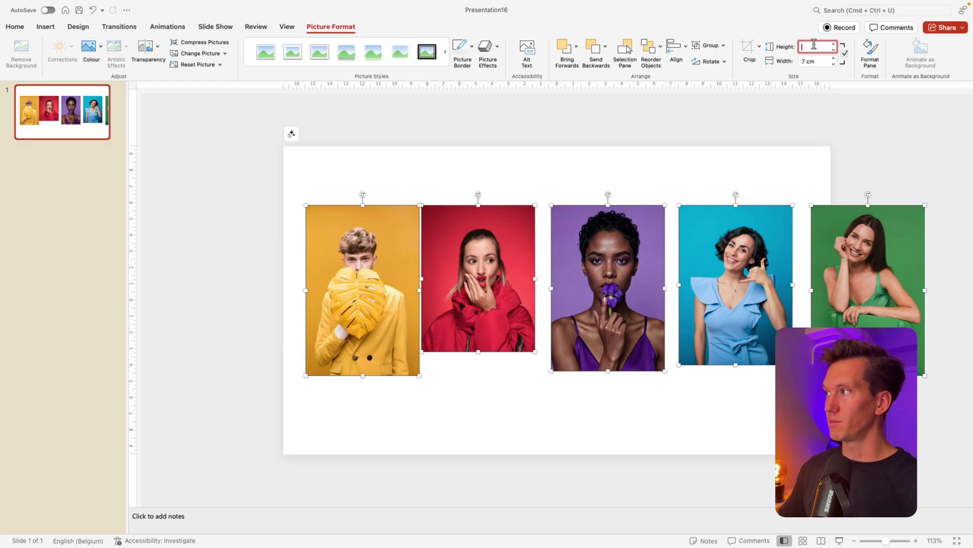
- Try a 12 cm height and nudge the yellow and red photos, then undo those changes
text(12)
key(Return)
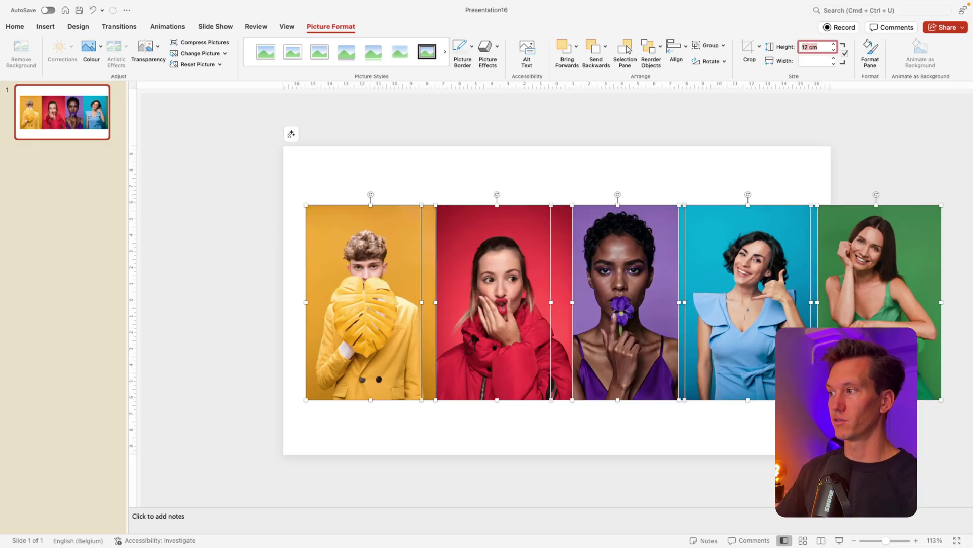
click(512, 123)
drag(370, 304, 309, 304)
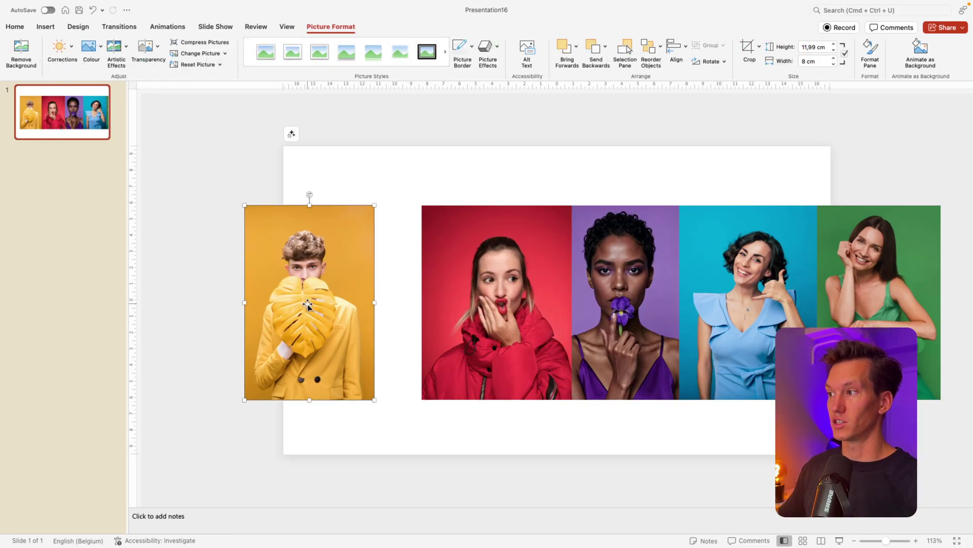
drag(510, 280, 465, 281)
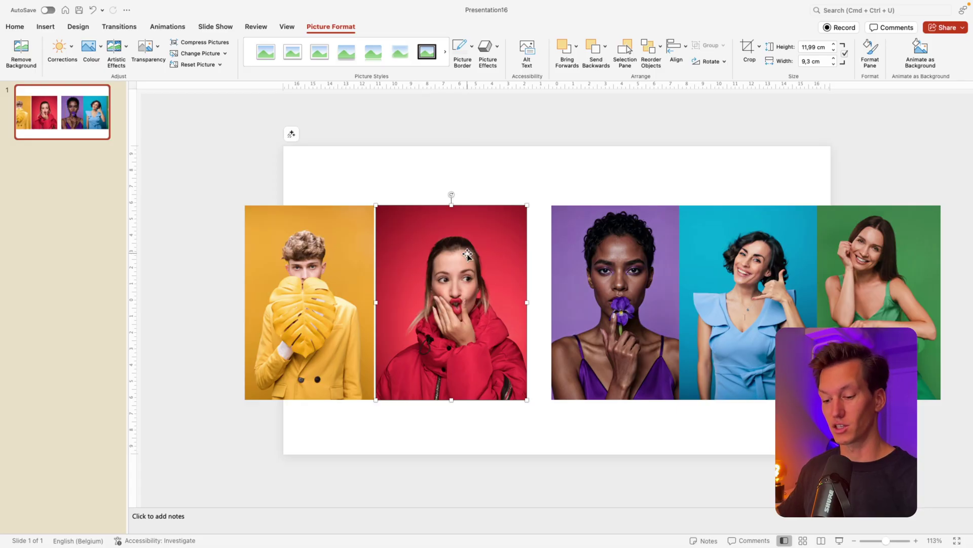
key(super+z)
key(super+z)
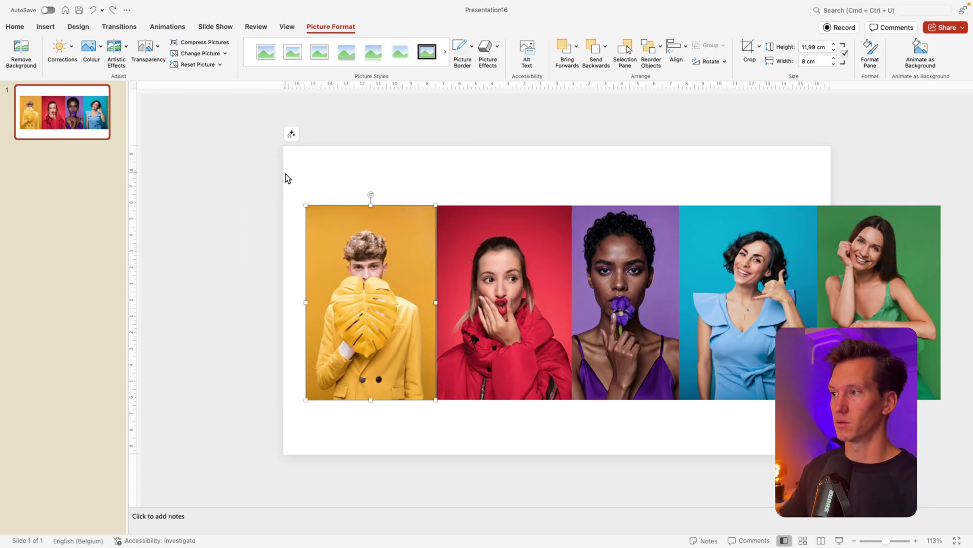
key(super+z)
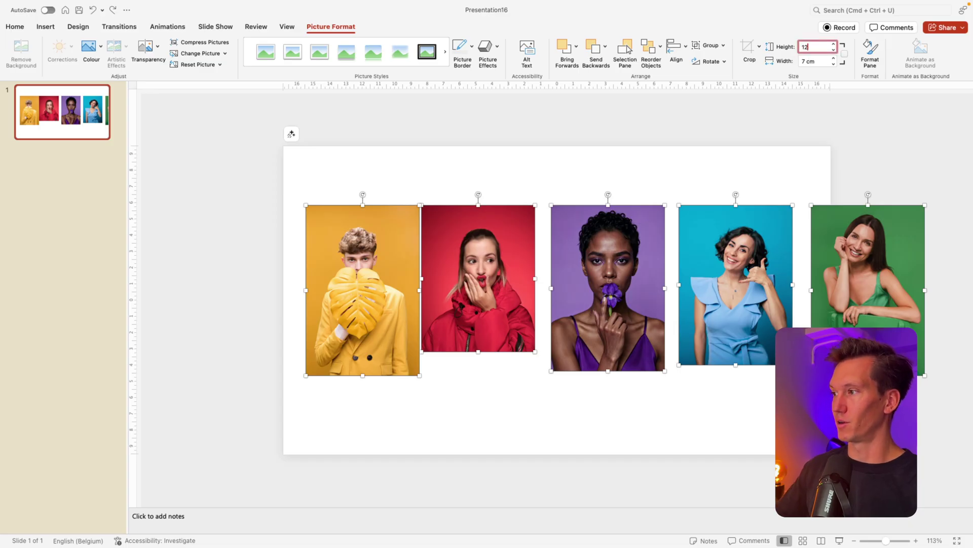
text(12)
key(Return)
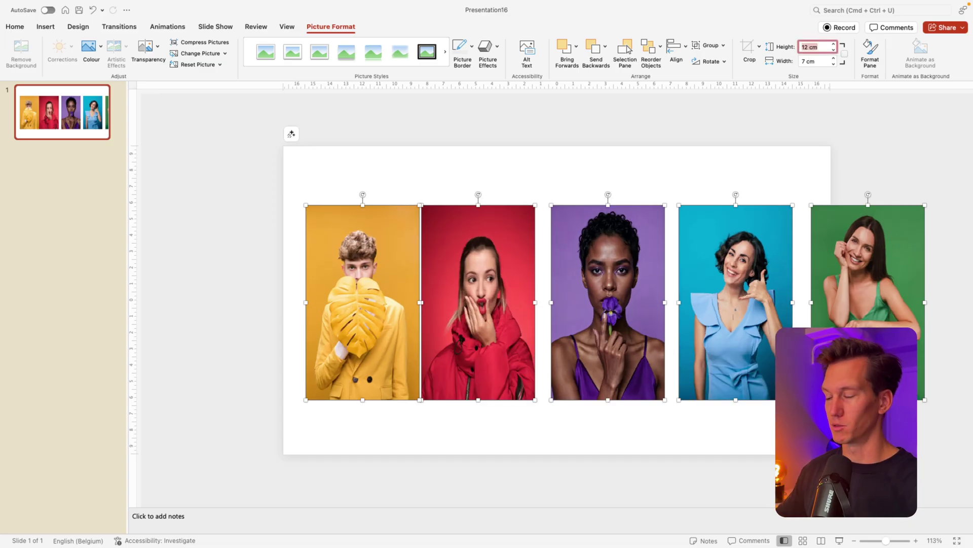
key(super+z)
click(617, 148)
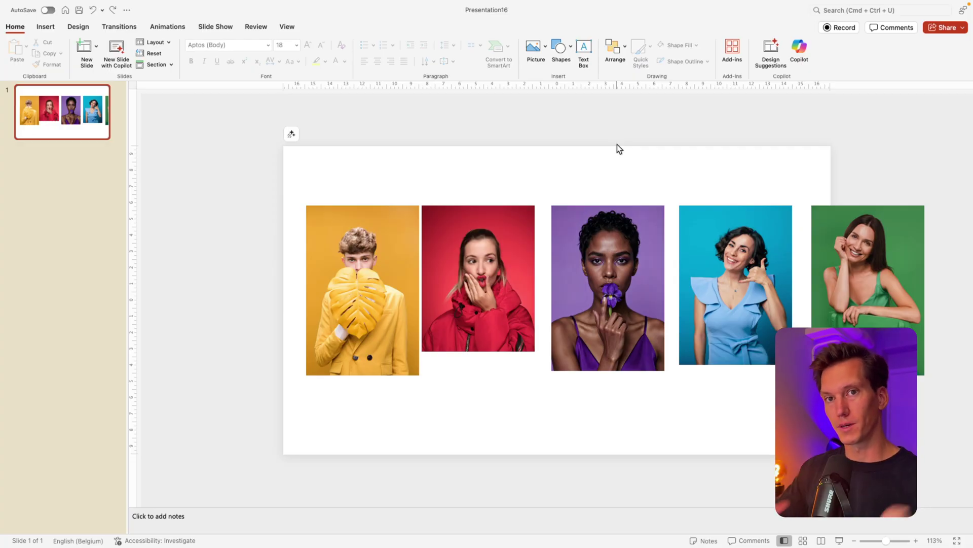
- Rearrange the yellow, red and purple photos before cropping
mouse_move(366, 279)
mouse_down()
mouse_move(395, 296)
mouse_move(369, 279)
mouse_up()
click(498, 165)
drag(457, 261, 473, 261)
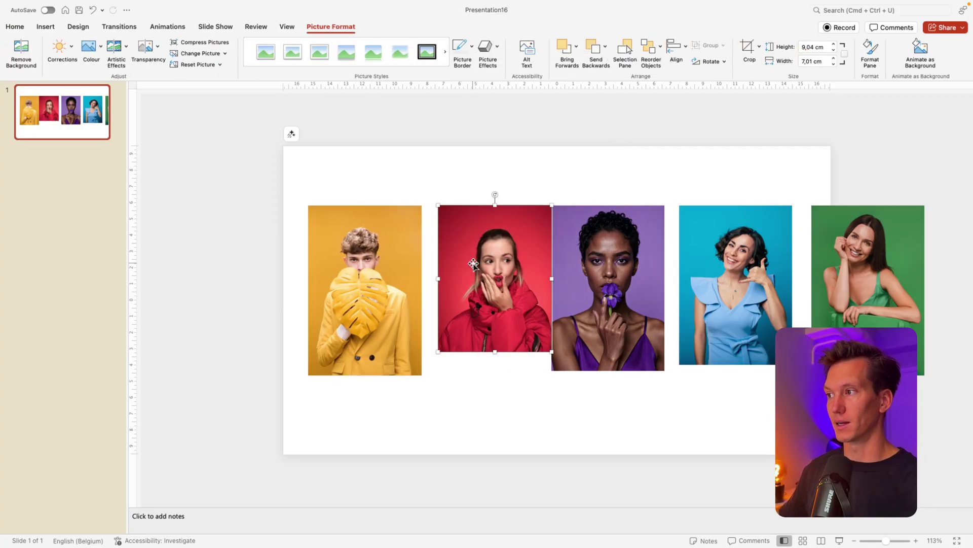
mouse_move(594, 282)
mouse_down()
mouse_move(366, 273)
mouse_move(594, 282)
mouse_up()
drag(489, 286, 343, 264)
click(366, 275)
- Crop the red photo to the yellow photo's height and move it into the second slot
double_click(398, 341)
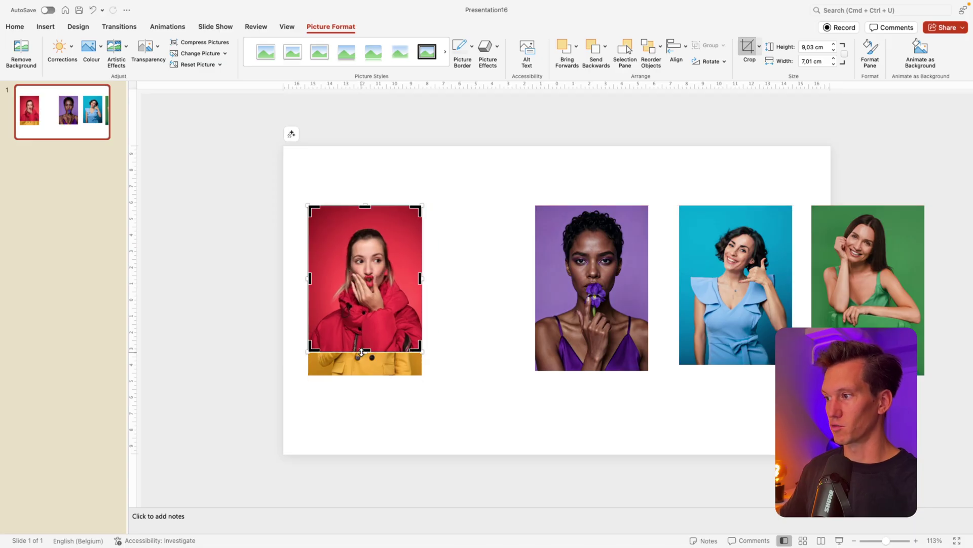
drag(364, 350, 364, 375)
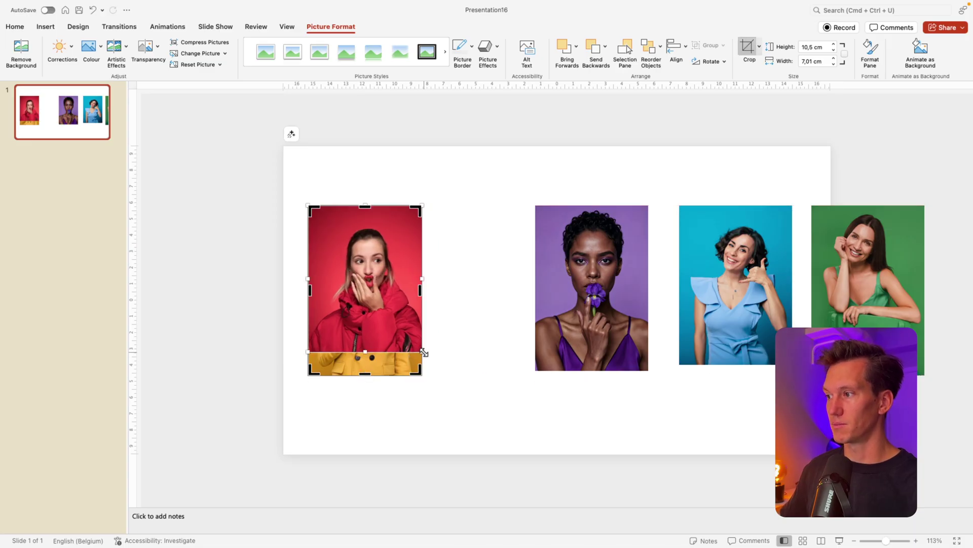
drag(424, 352, 435, 374)
drag(398, 339, 388, 339)
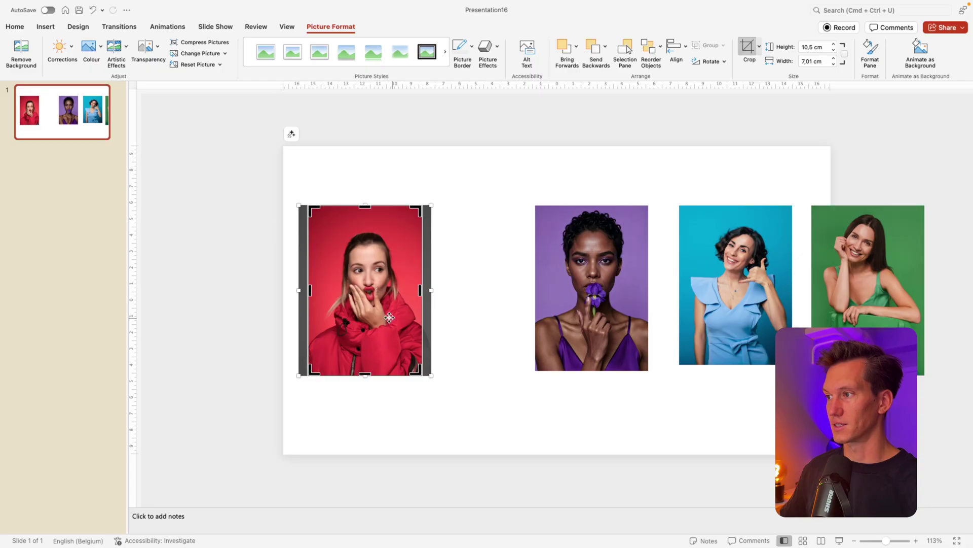
drag(423, 229, 473, 312)
click(366, 196)
drag(611, 311, 379, 311)
- Crop the purple photo to the row height and place it right of the red one
double_click(379, 311)
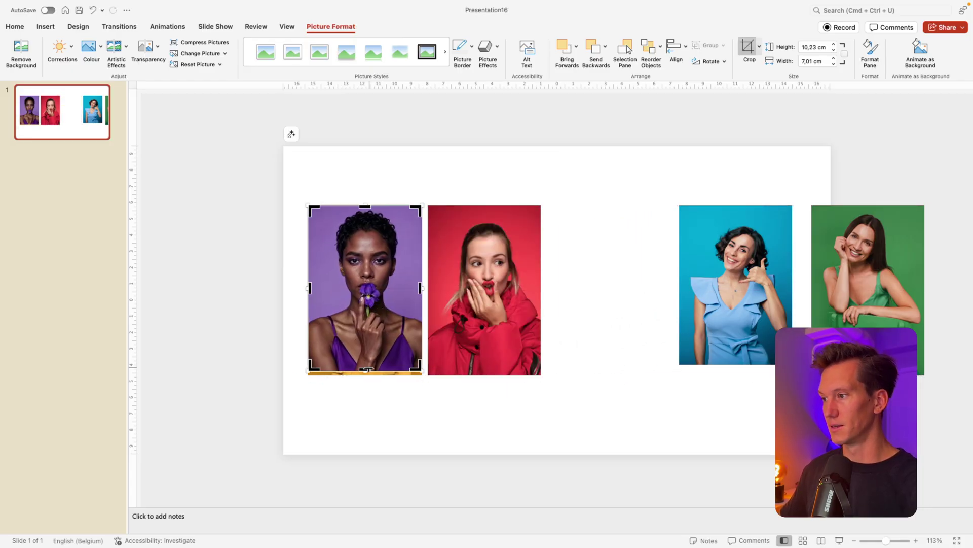
drag(366, 373, 422, 375)
key(Escape)
key(Escape)
drag(395, 315, 627, 315)
- Crop the blue photo to the row height, resizing and repositioning its image inside the crop
drag(734, 296, 360, 295)
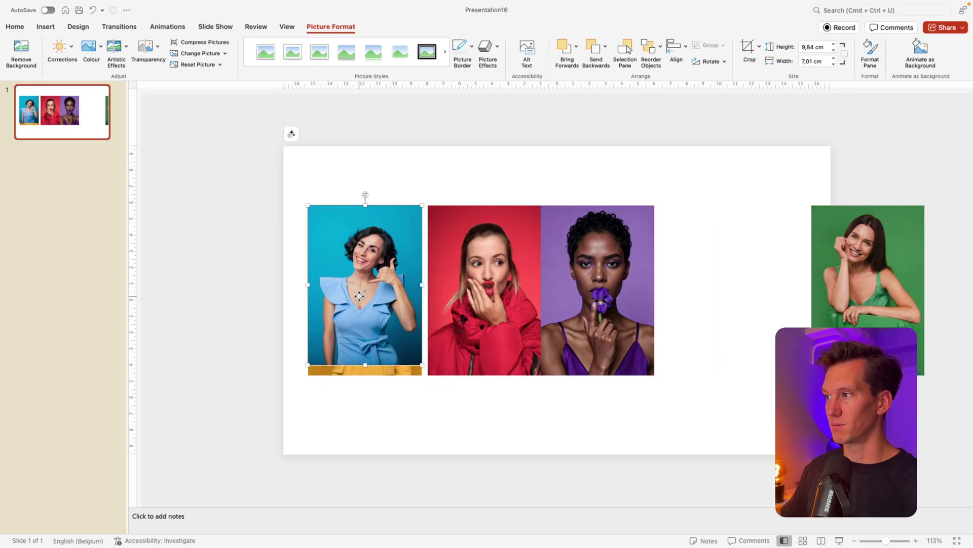
double_click(360, 296)
drag(366, 363, 367, 374)
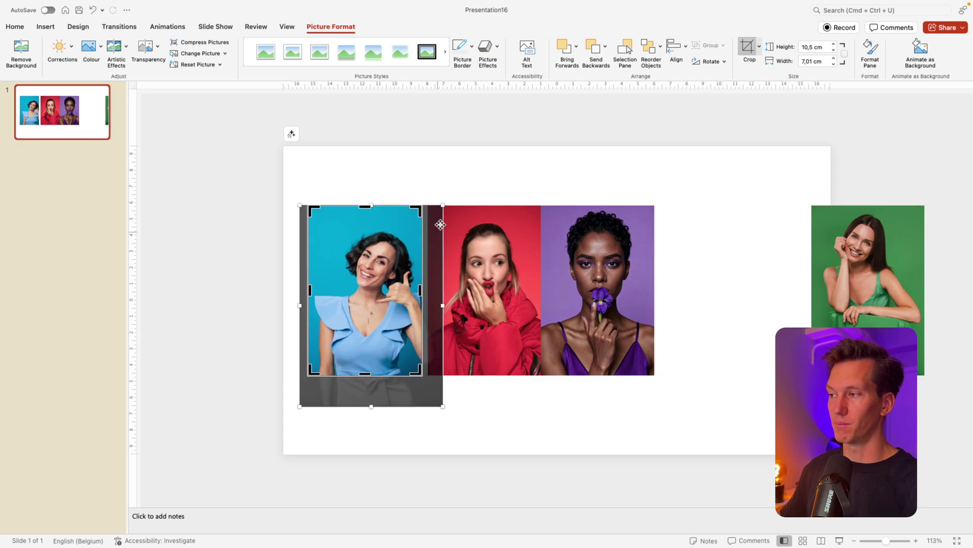
drag(445, 201, 457, 185)
drag(388, 280, 382, 282)
drag(443, 186, 442, 191)
drag(386, 276, 727, 294)
click(482, 202)
- Crop the yellow photo, enlarging and repositioning its image within the frame
click(361, 300)
key(ctrl+shift+c)
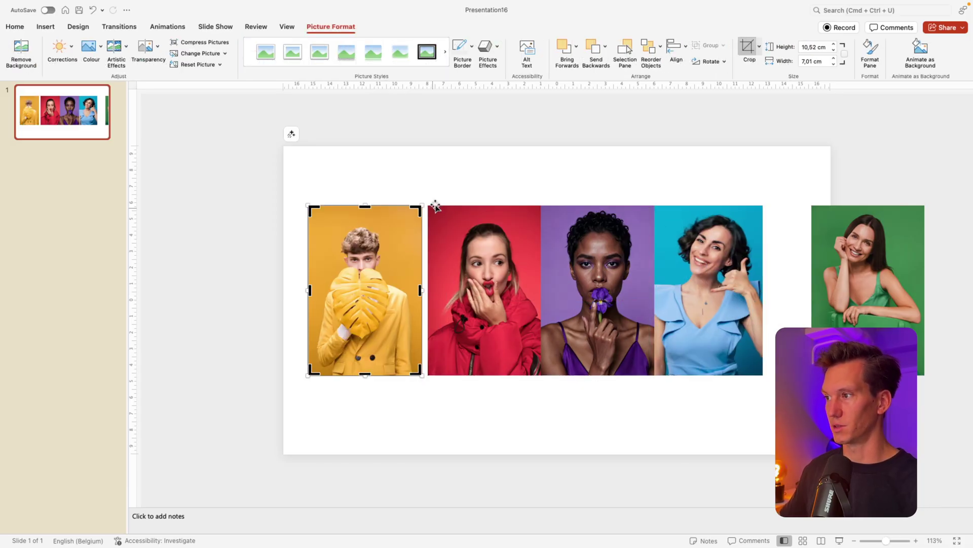
drag(427, 204, 456, 152)
drag(386, 263, 374, 292)
click(438, 237)
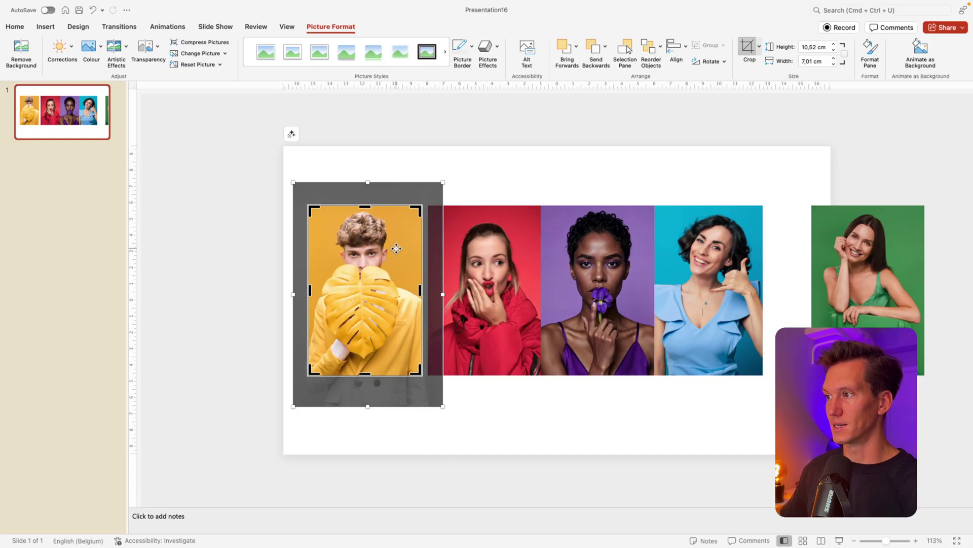
key(Escape)
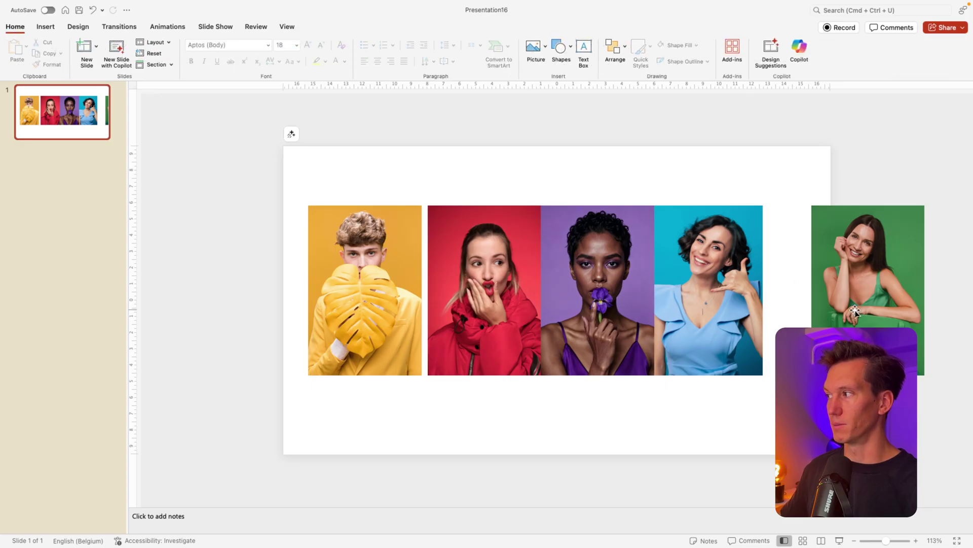
- Crop the green photo to match the others and nudge it against the blue one
drag(855, 310, 810, 319)
key(ctrl+shift+c)
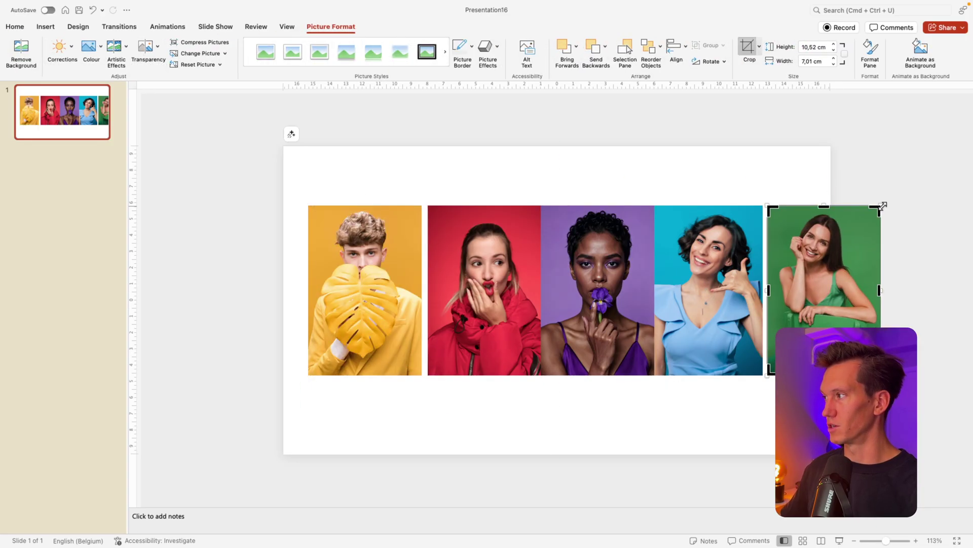
drag(883, 205, 912, 163)
mouse_move(857, 276)
mouse_down()
mouse_move(826, 272)
mouse_move(848, 275)
mouse_up()
click(880, 298)
drag(820, 305, 811, 306)
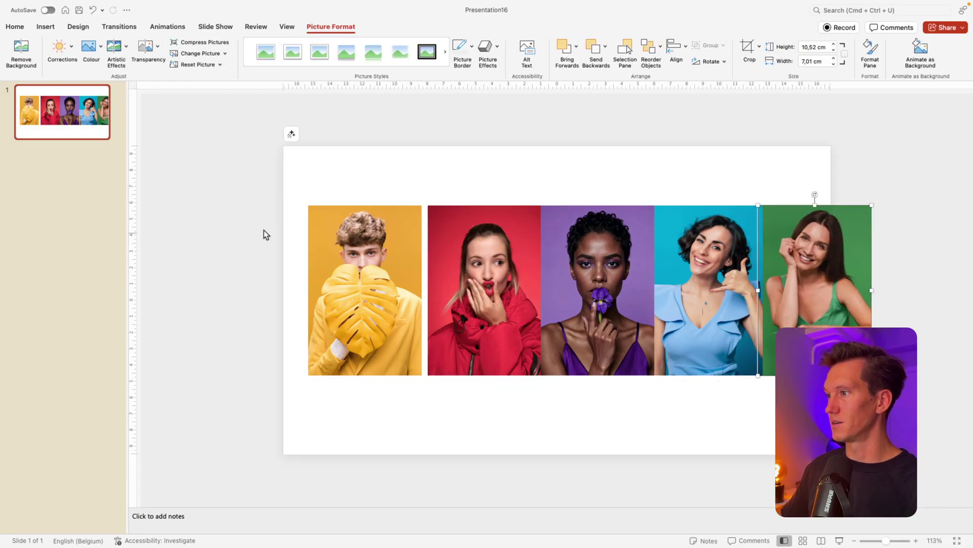
- Shrink all five photos to 6.08 cm wide and move the row down onto the slide
drag(257, 185, 862, 381)
drag(831, 348, 725, 281)
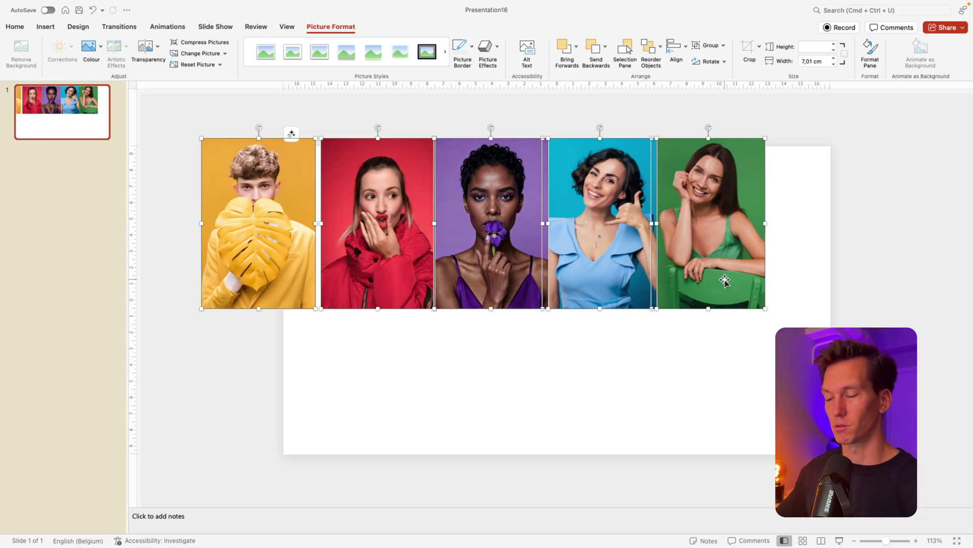
drag(774, 311, 760, 289)
drag(619, 257, 722, 335)
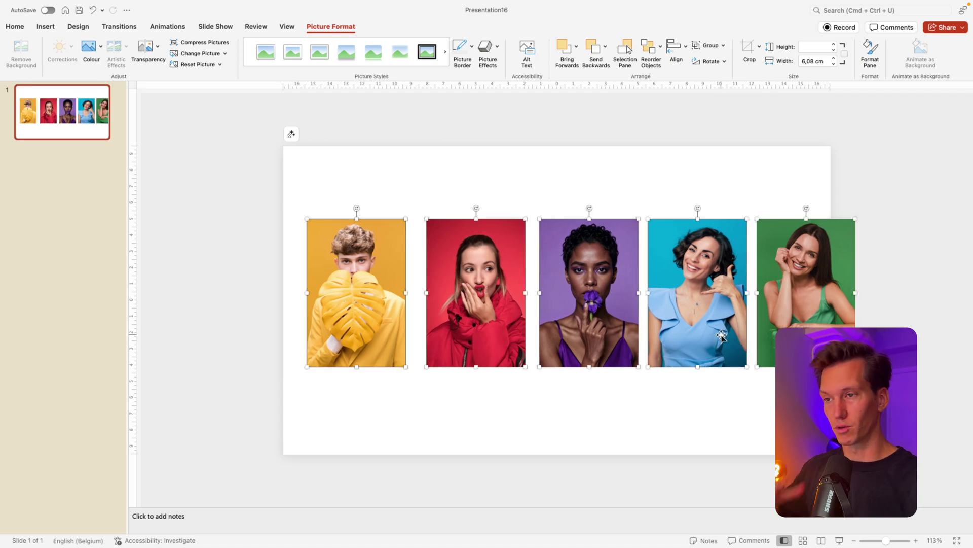
- Crop all five photos to a Rounded Rectangle shape
click(754, 55)
mouse_move(771, 89)
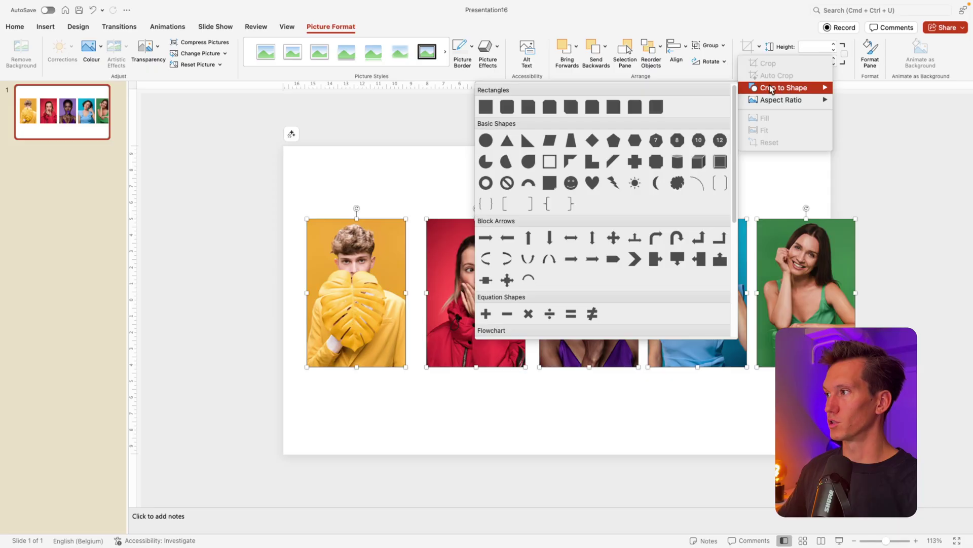
click(505, 110)
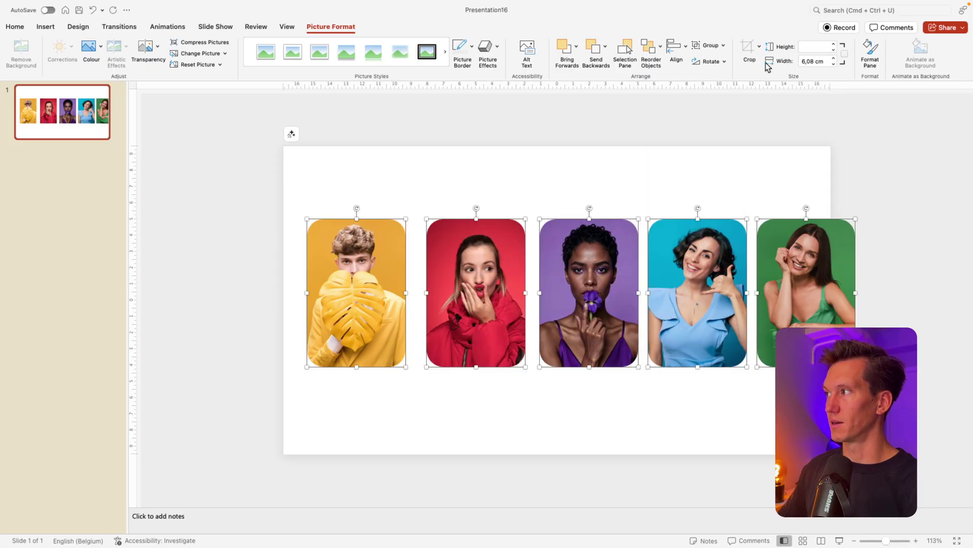
click(482, 180)
- Adjust the yellow photo, reselect the other four photos, and undo the stray change
click(324, 224)
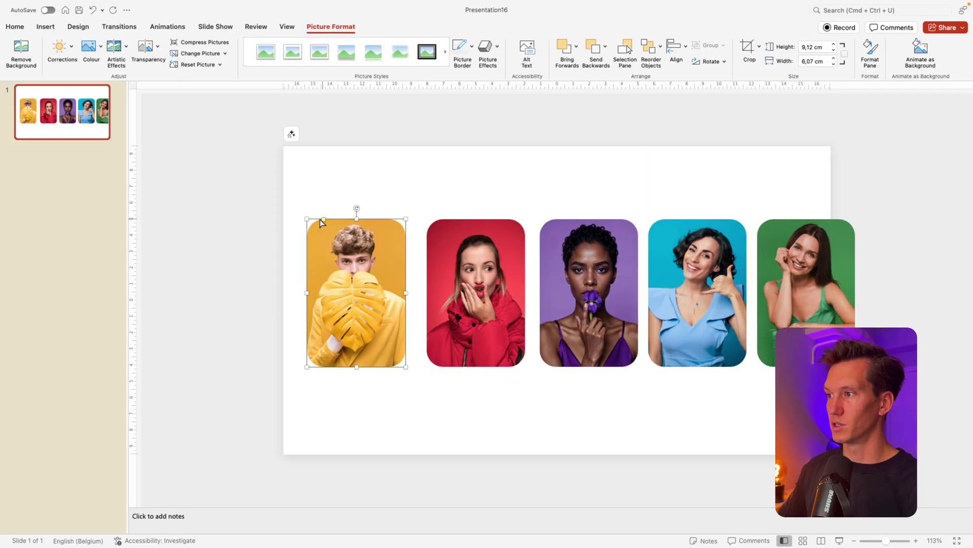
drag(320, 222, 305, 248)
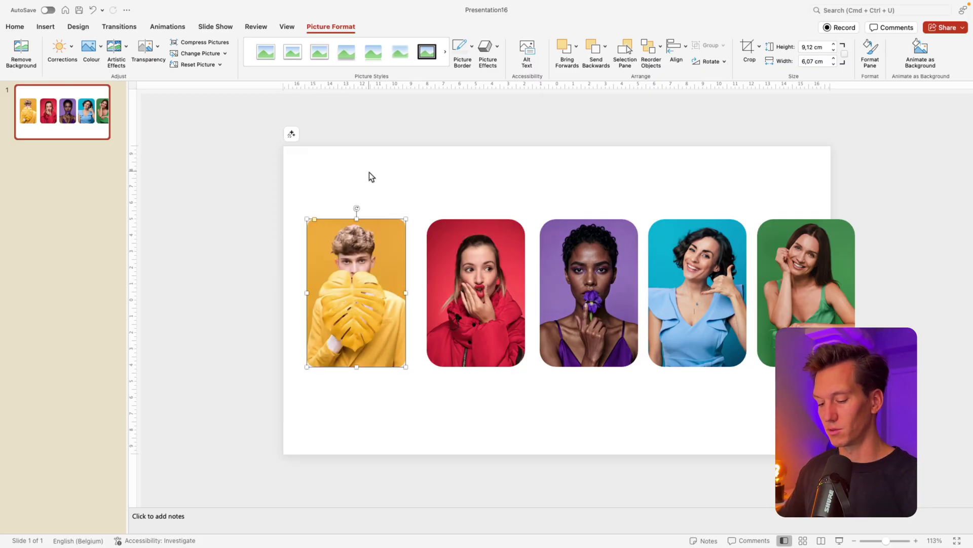
click(496, 251)
shift+click(588, 251)
shift+click(697, 251)
shift+click(789, 252)
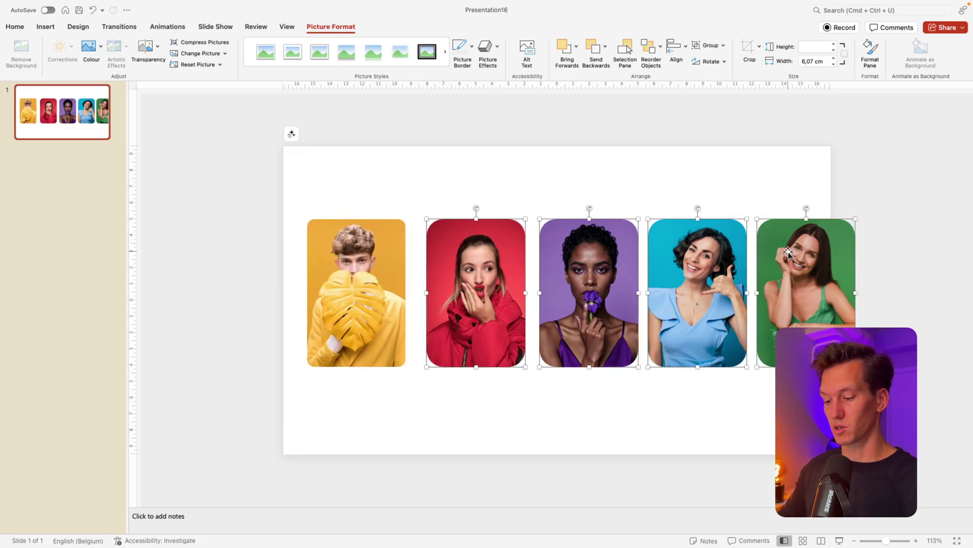
key(super+z)
click(430, 163)
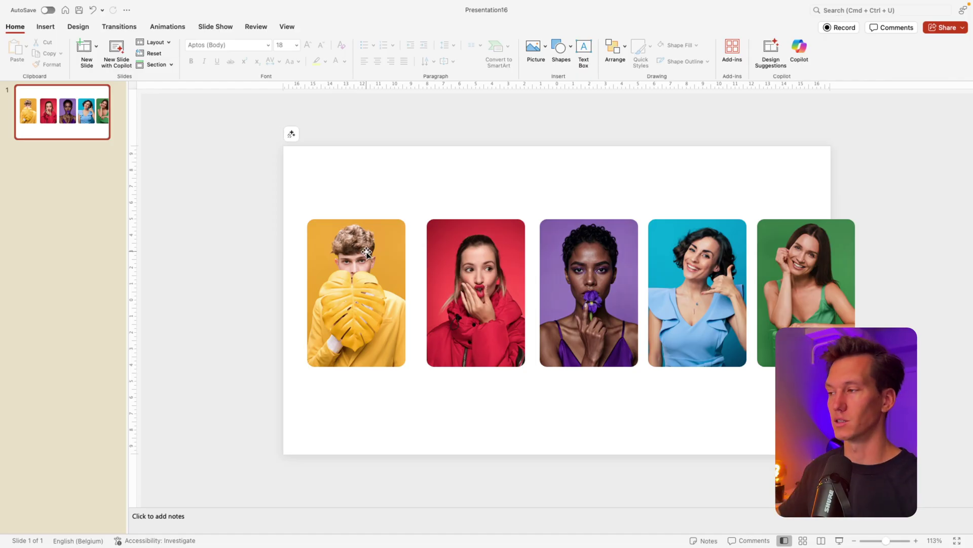
- Move the yellow photo slightly right toward the other photos
drag(362, 305, 374, 305)
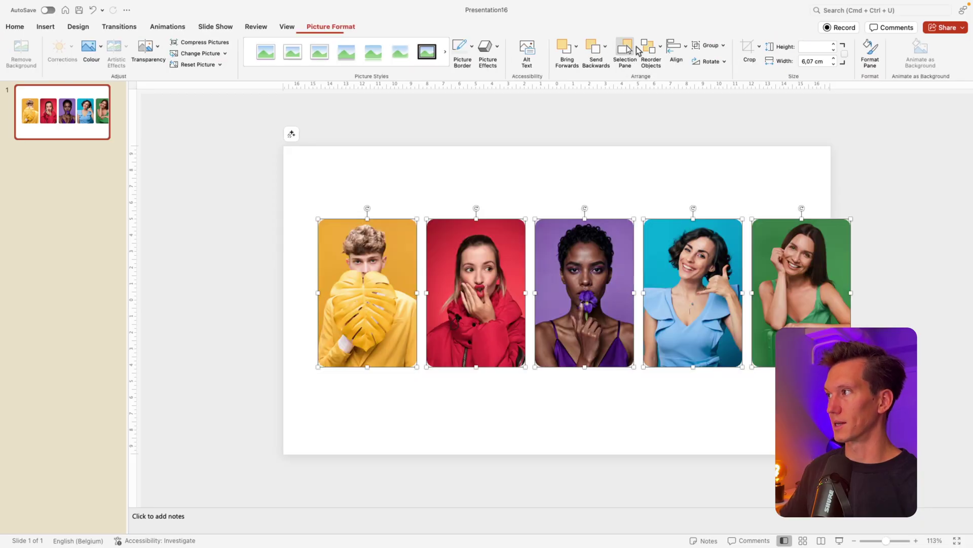
- Distribute the photos horizontally and drag the row right to start 20.79 cm from the left
click(676, 48)
click(728, 184)
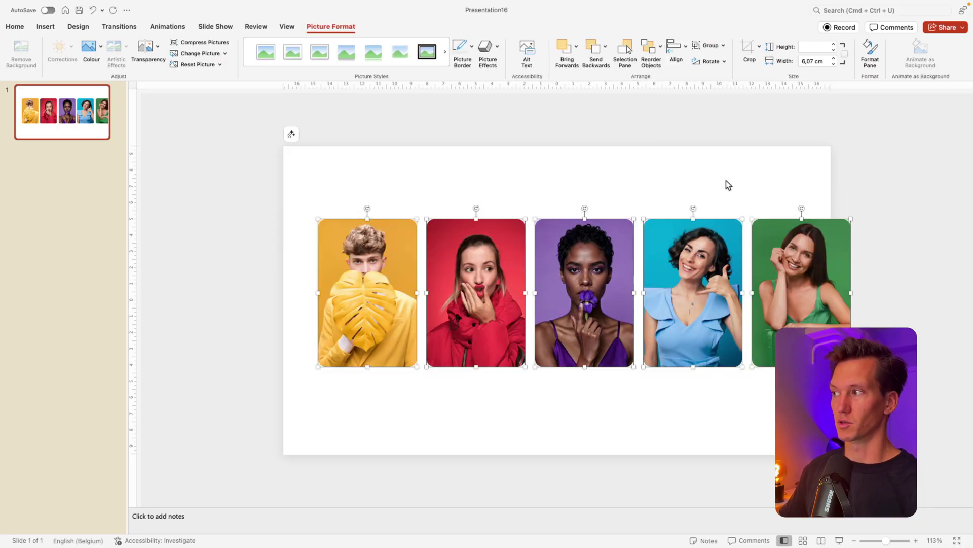
drag(357, 319, 657, 322)
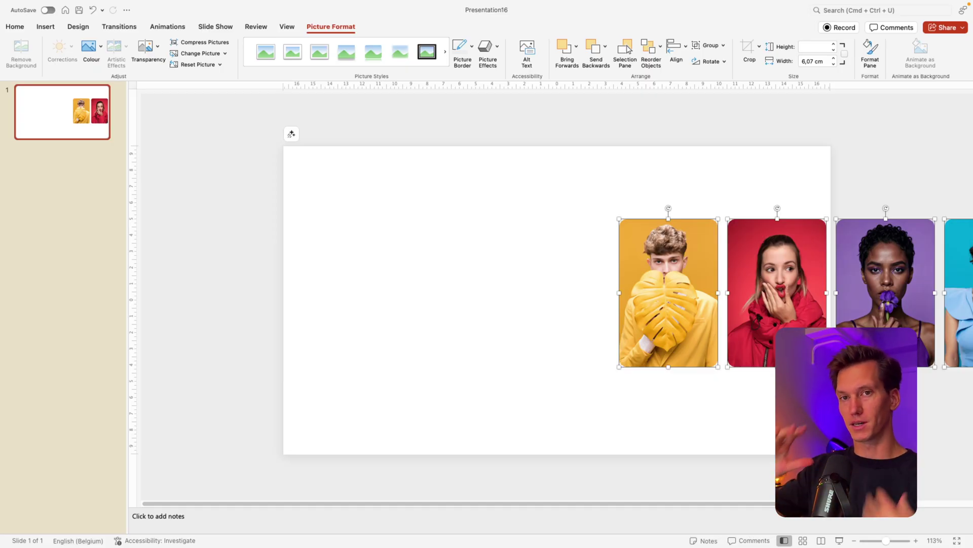
- Duplicate the first slide and enlarge the yellow photo on the copy
right_click(56, 121)
click(106, 187)
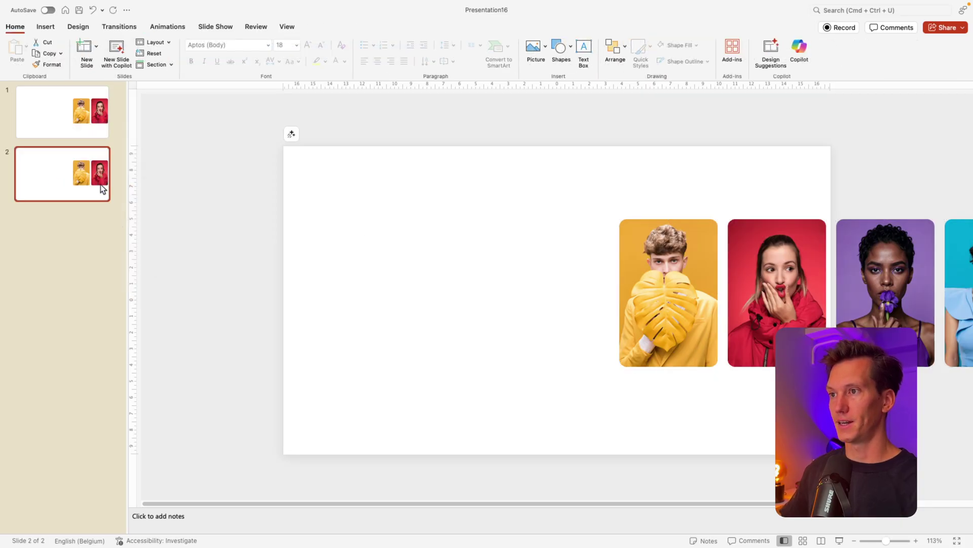
drag(680, 268, 567, 269)
drag(607, 218, 842, 342)
- Move the other four photos left beside the enlarged yellow one
scroll(676, 230, down, 10)
drag(788, 300, 731, 299)
scroll(590, 309, up, 4)
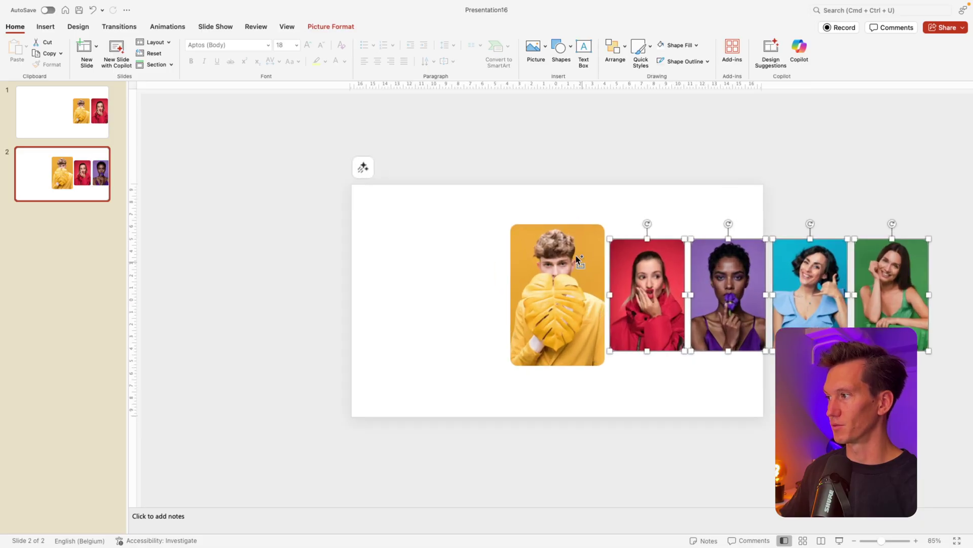
scroll(558, 305, up, 2)
- Fine-tune the yellow photo's size and position next to the others
click(607, 408)
click(576, 223)
drag(578, 210, 580, 206)
drag(556, 265, 555, 266)
scroll(645, 203, down, 1)
click(645, 203)
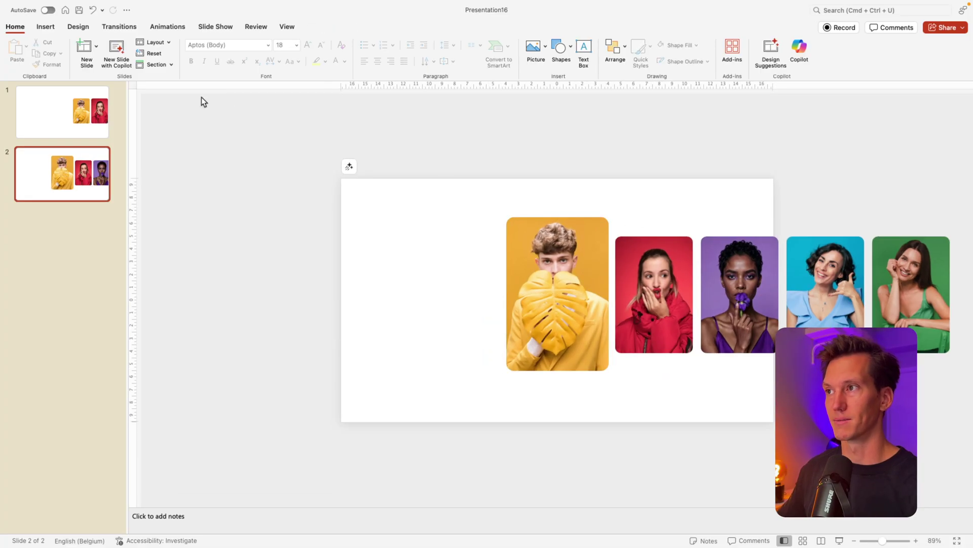
- Turn on guides and add horizontal guides at the yellow photo's top and bottom edges
click(287, 27)
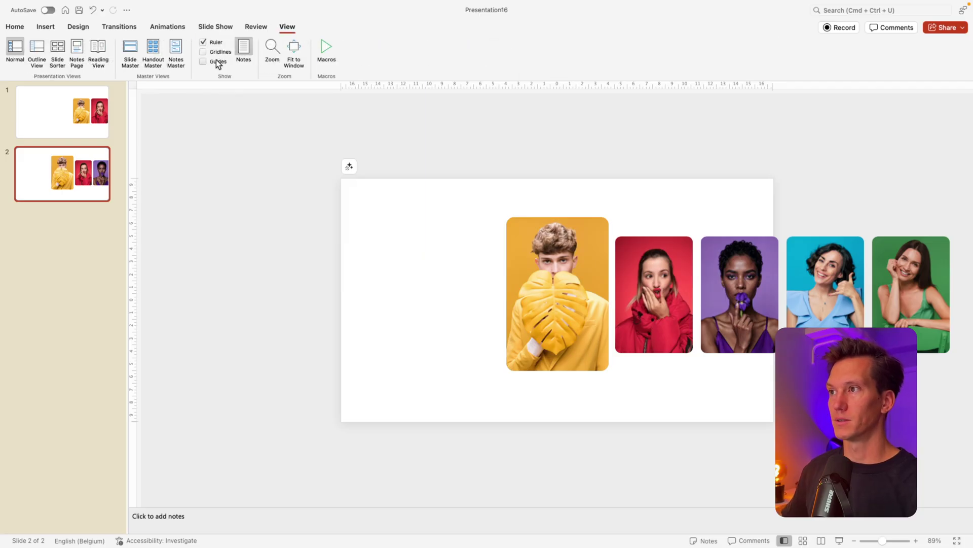
click(218, 62)
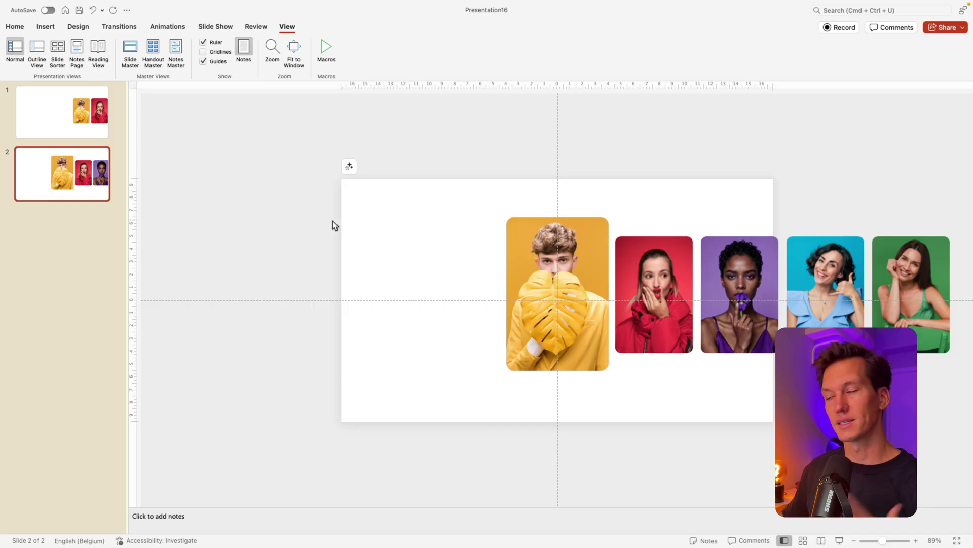
right_click(410, 216)
mouse_move(488, 341)
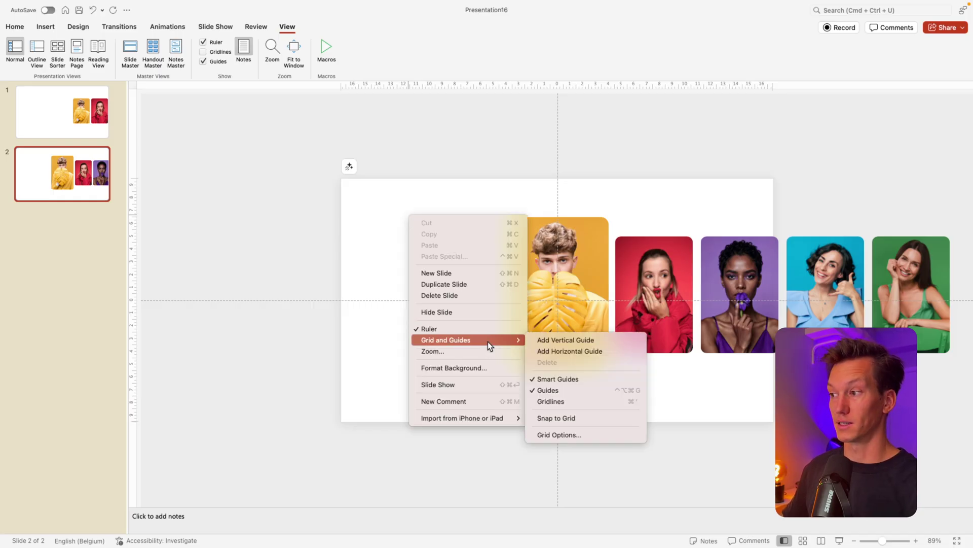
click(552, 350)
drag(480, 307, 480, 217)
right_click(445, 250)
mouse_move(513, 378)
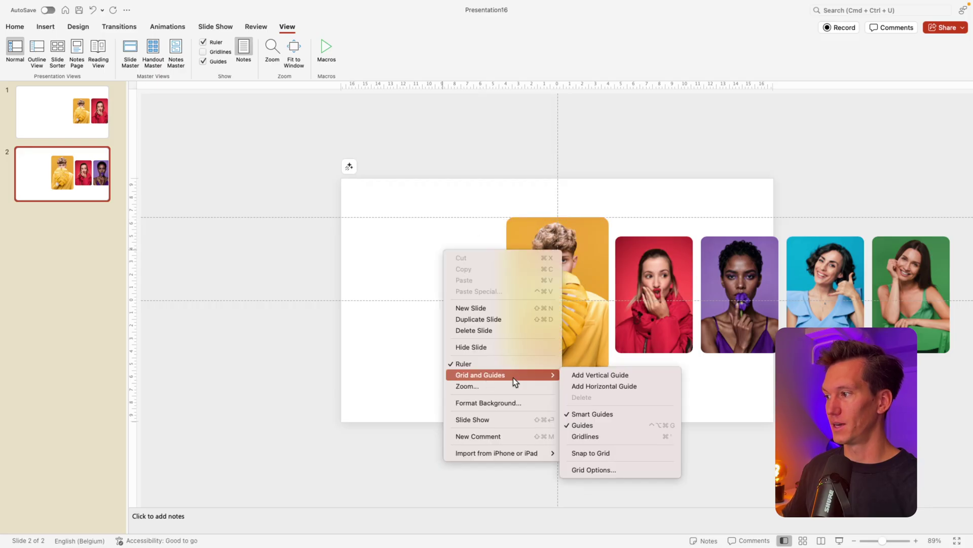
click(603, 385)
drag(472, 335, 473, 370)
- Add vertical guides along the yellow photo's left and right edges
right_click(434, 346)
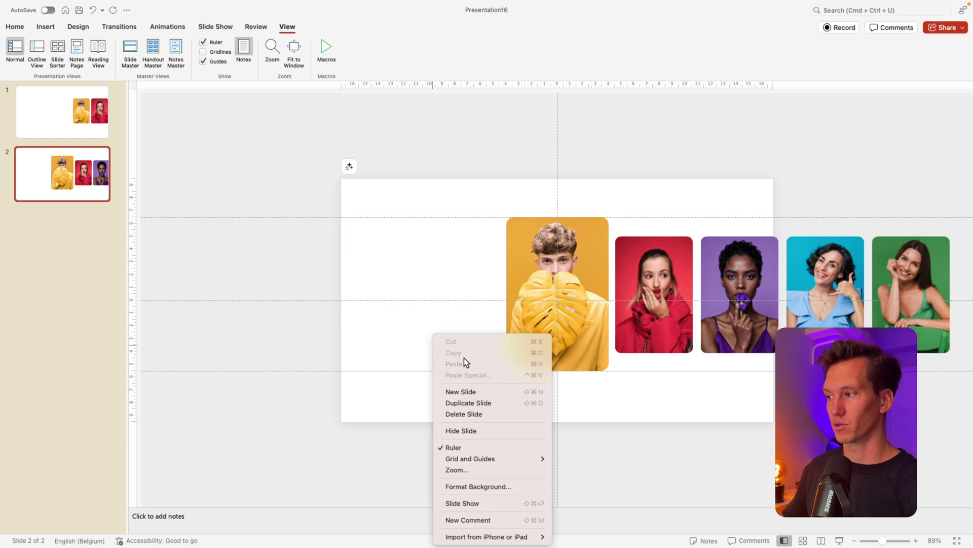
mouse_move(486, 458)
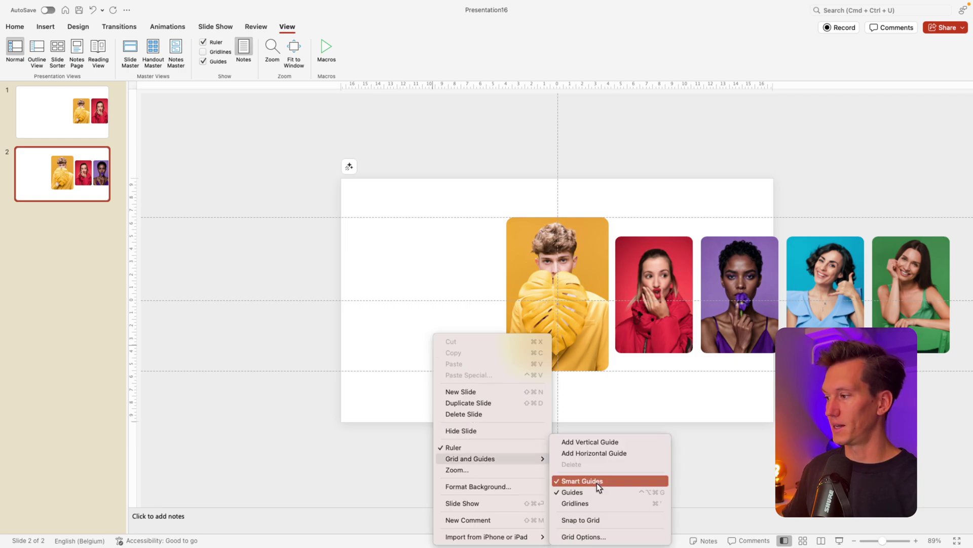
click(582, 446)
drag(563, 375, 507, 375)
right_click(455, 390)
mouse_move(516, 457)
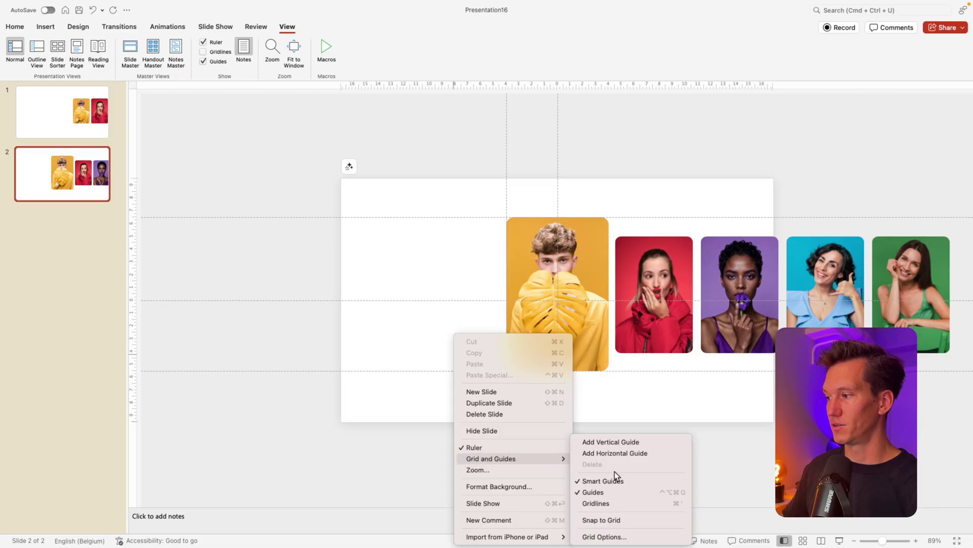
click(611, 442)
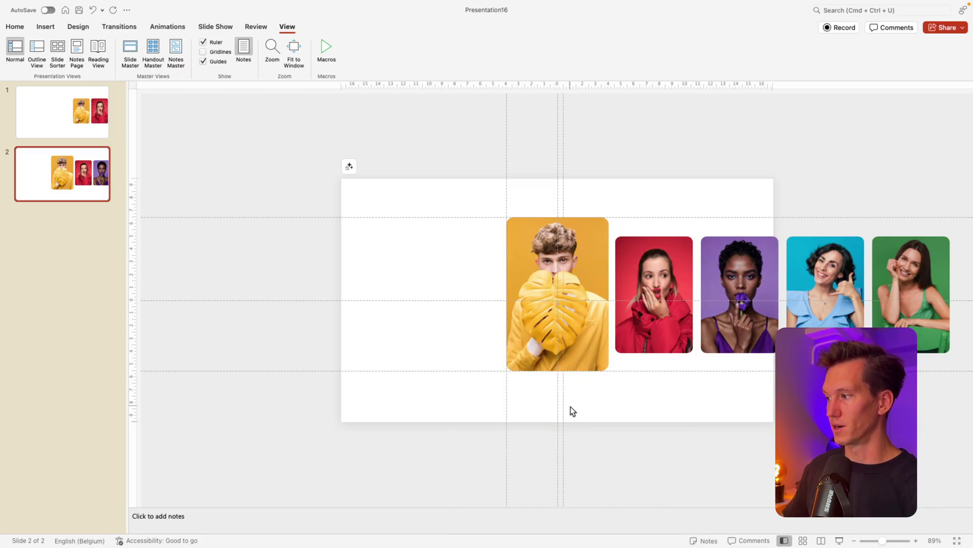
drag(564, 409, 608, 404)
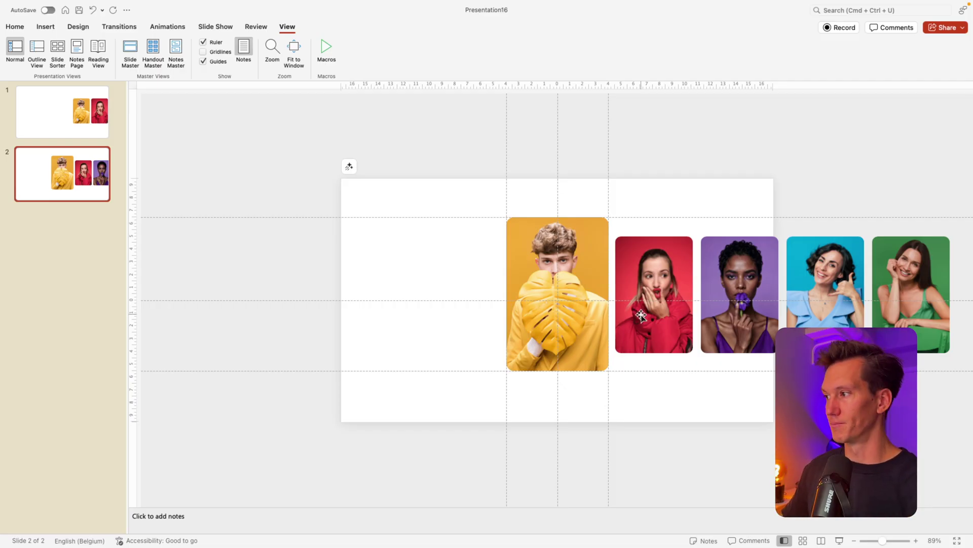
- Add horizontal guides at the top and bottom of the smaller photos
right_click(459, 198)
mouse_move(558, 322)
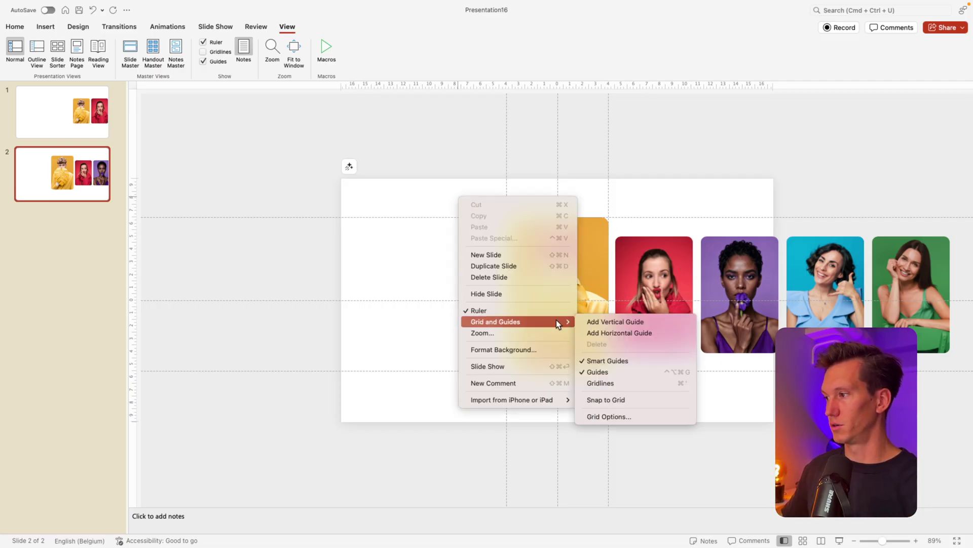
click(635, 335)
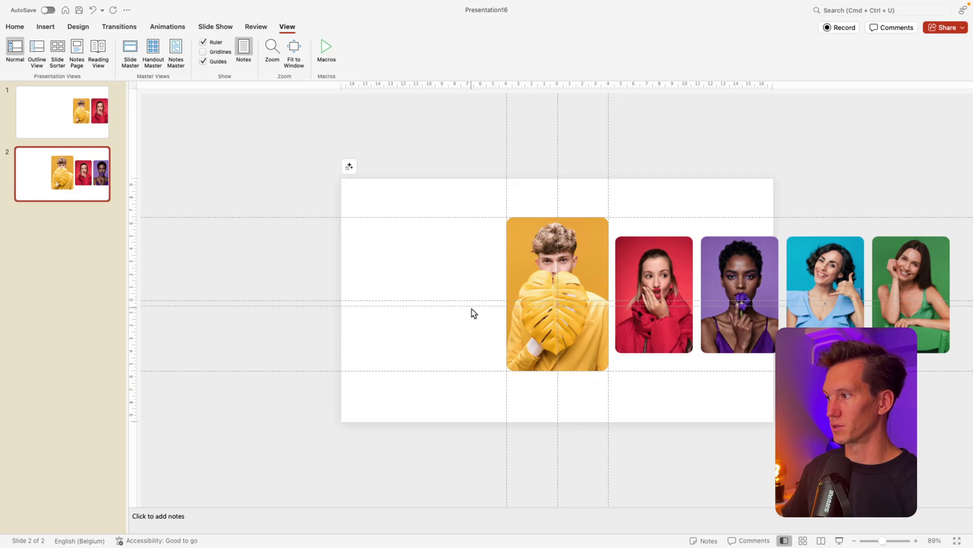
drag(472, 305, 485, 236)
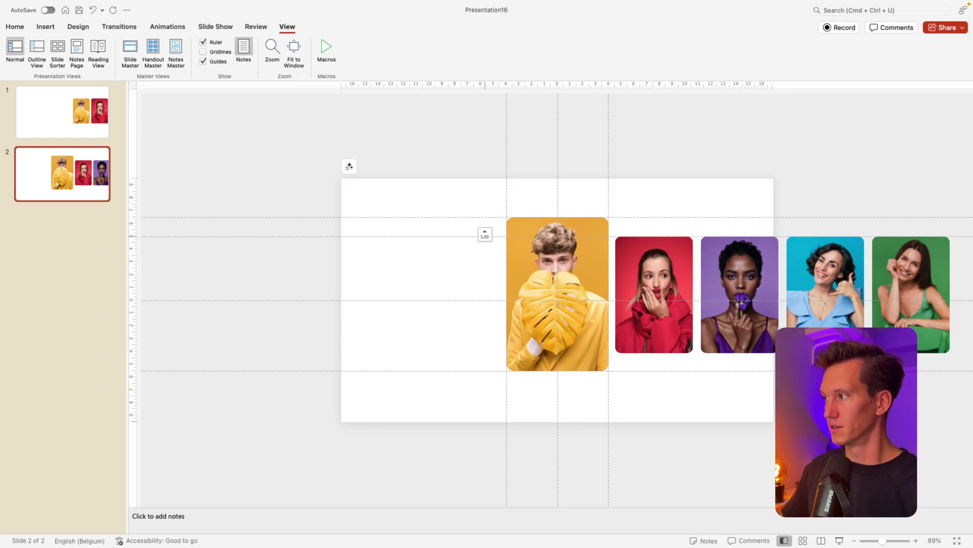
right_click(425, 252)
mouse_move(469, 375)
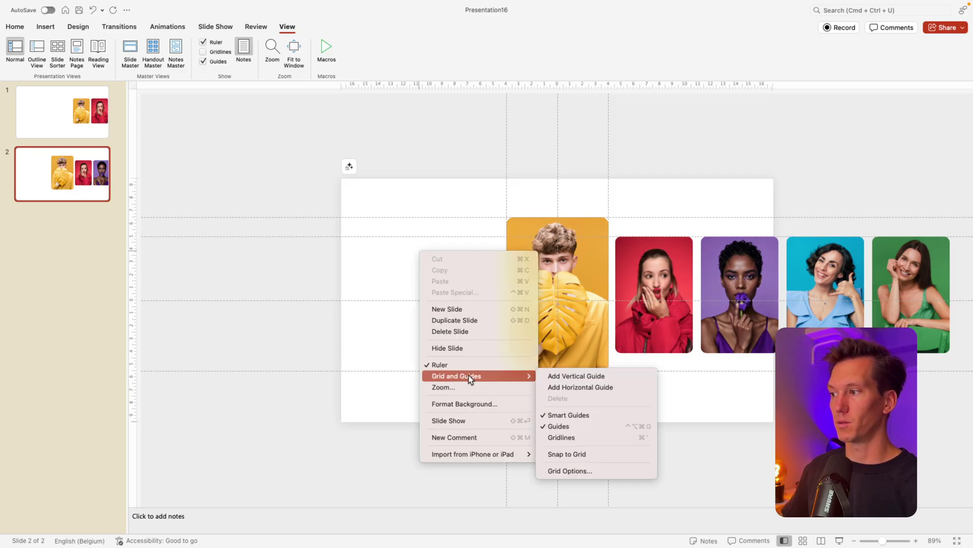
click(582, 388)
drag(477, 301, 480, 353)
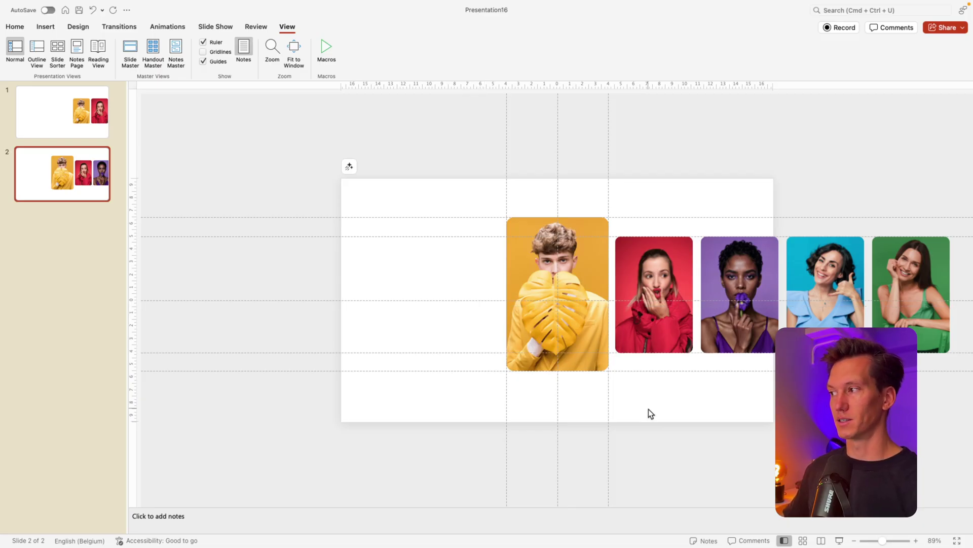
- Duplicate slide 2 and shrink the yellow portrait back, moving it left
click(75, 112)
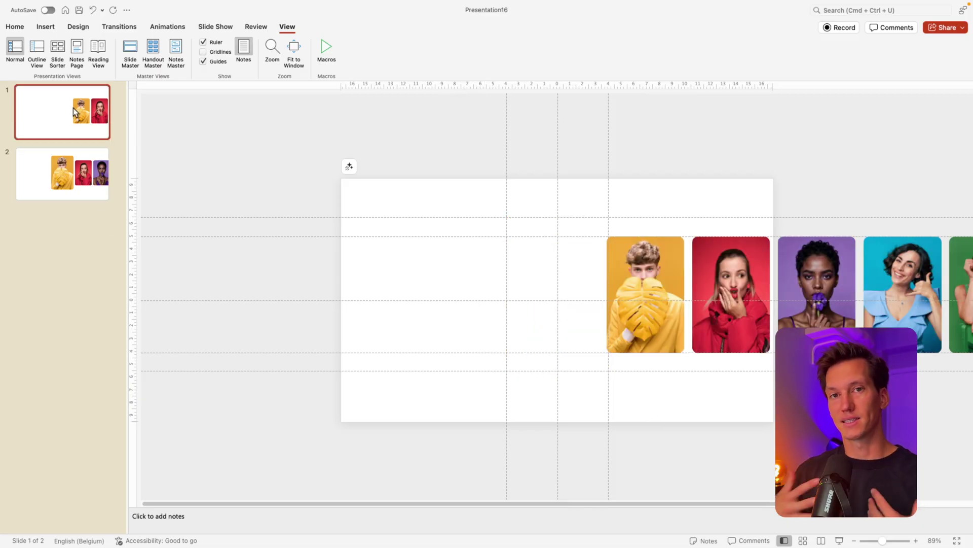
click(72, 158)
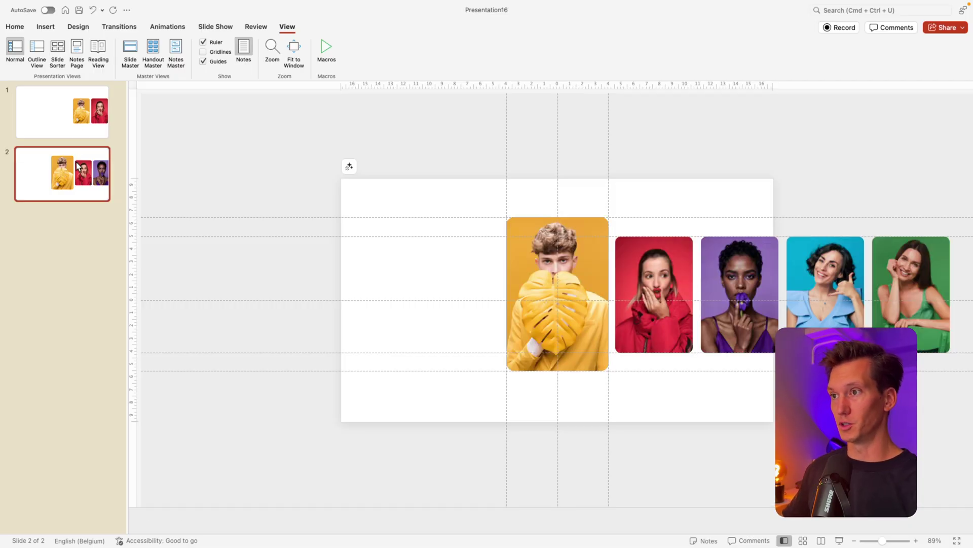
key(super+d)
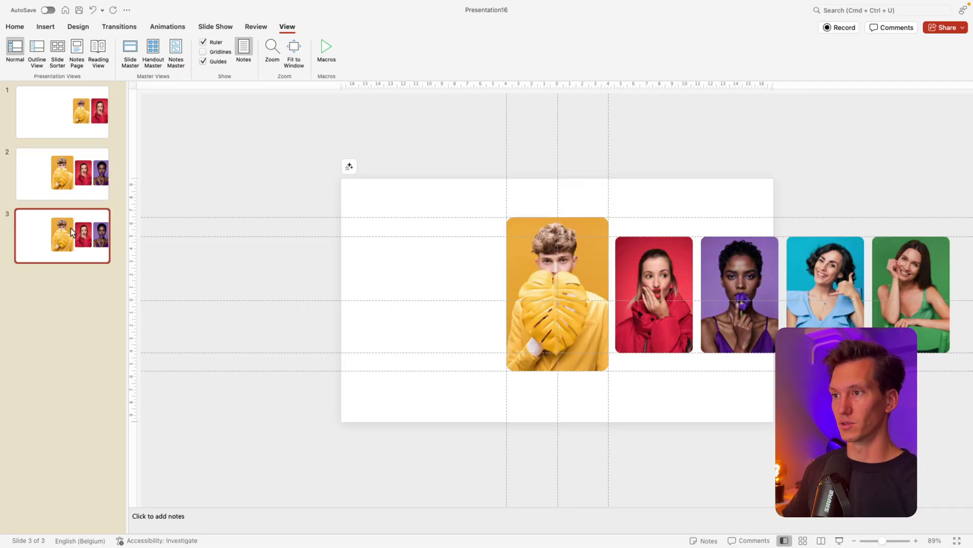
click(608, 218)
drag(596, 232, 592, 237)
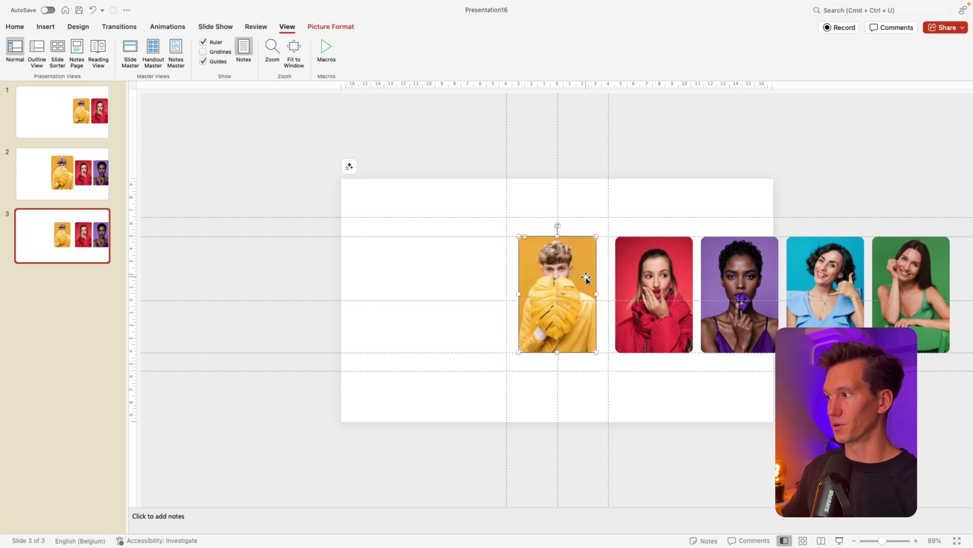
drag(585, 291, 487, 328)
- Enlarge the red portrait to 8 × 12 cm at the centre, with purple, blue and green beside it
drag(668, 333, 571, 333)
drag(598, 233, 607, 224)
drag(734, 269, 649, 270)
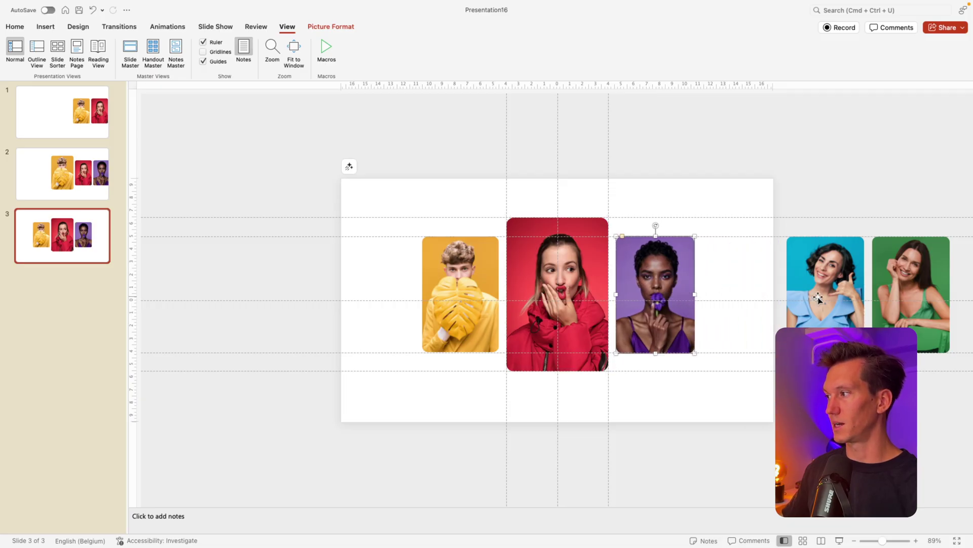
key(super+z)
shift+click(834, 284)
shift+click(887, 269)
drag(823, 278, 741, 271)
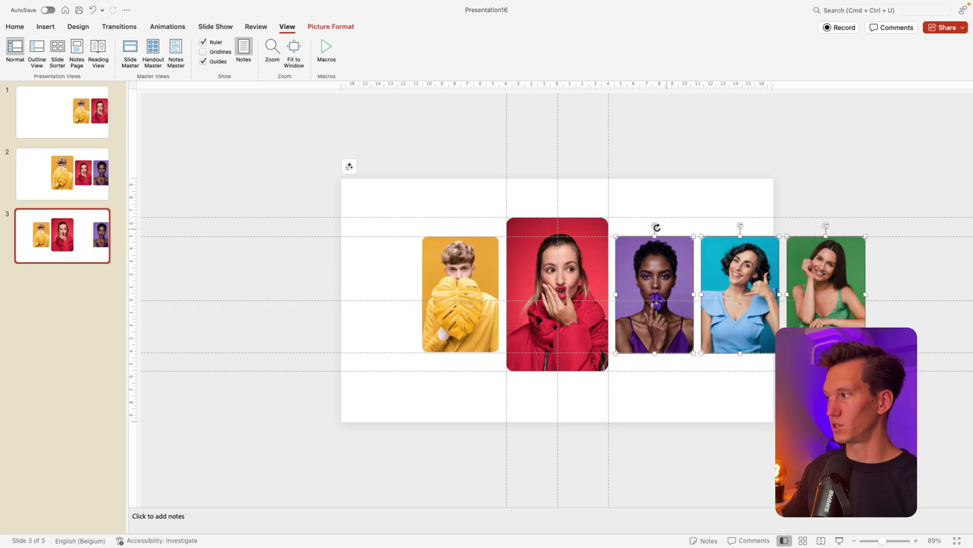
click(552, 201)
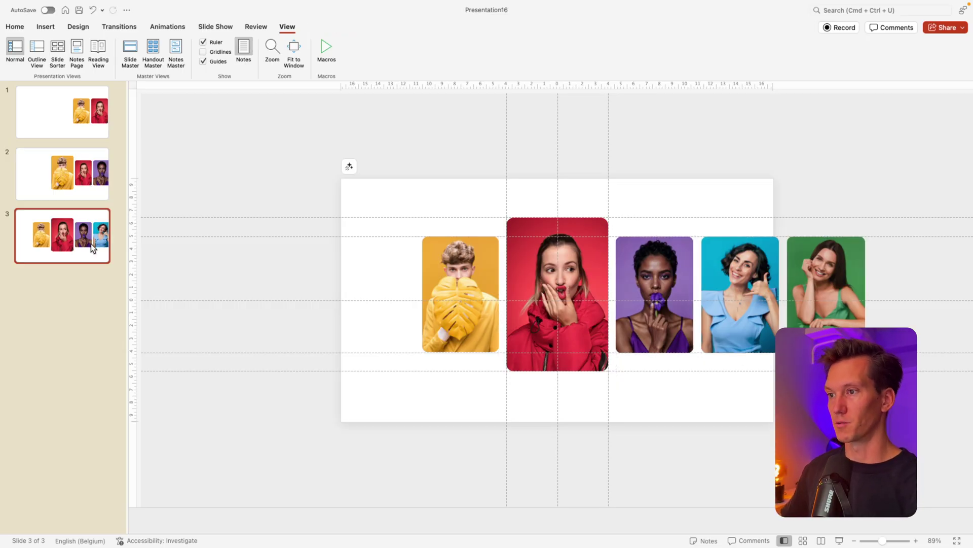
- Duplicate slide 3 as slide 4 and shift the portrait row left around the large purple portrait
key(super+d)
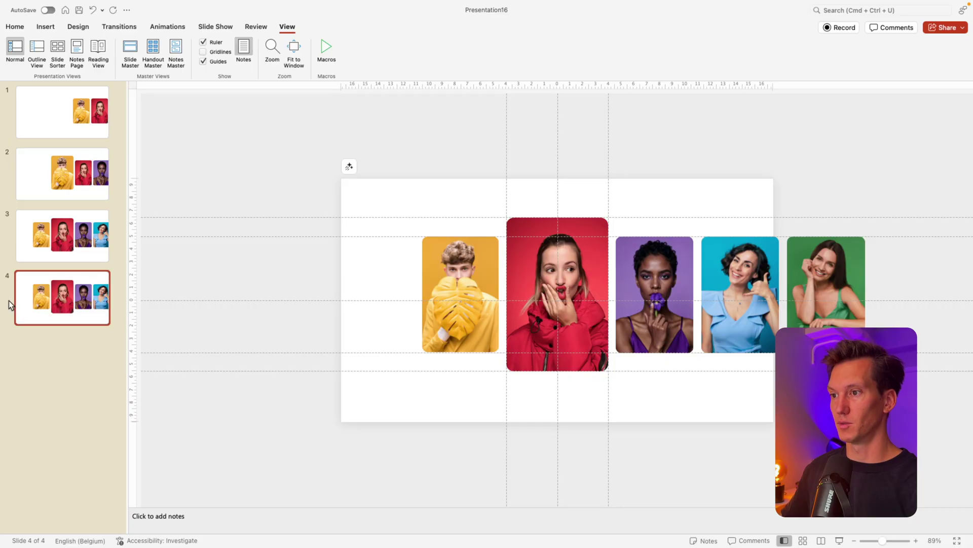
drag(539, 297, 594, 237)
key(Escape)
drag(525, 299, 466, 283)
shift+click(497, 289)
drag(659, 287, 559, 285)
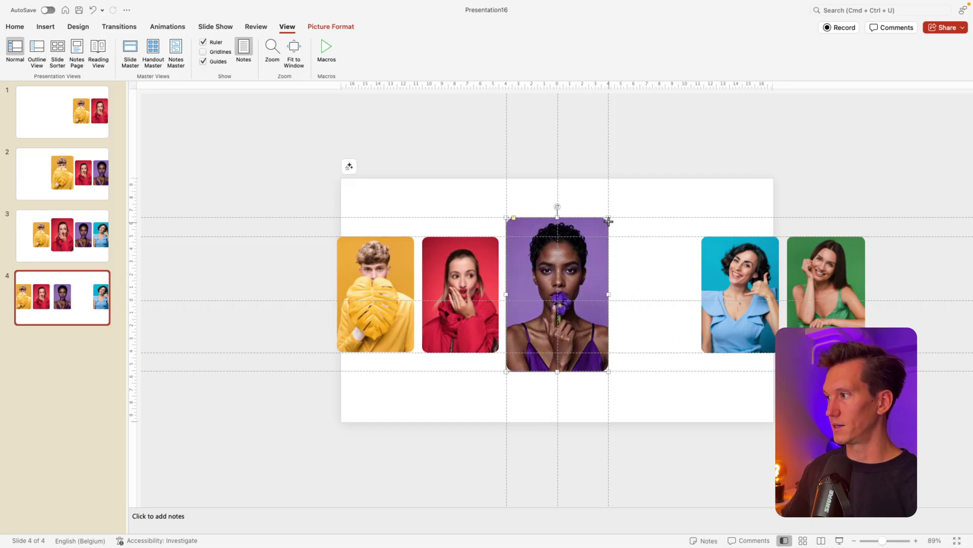
click(731, 266)
drag(753, 282, 667, 283)
click(74, 303)
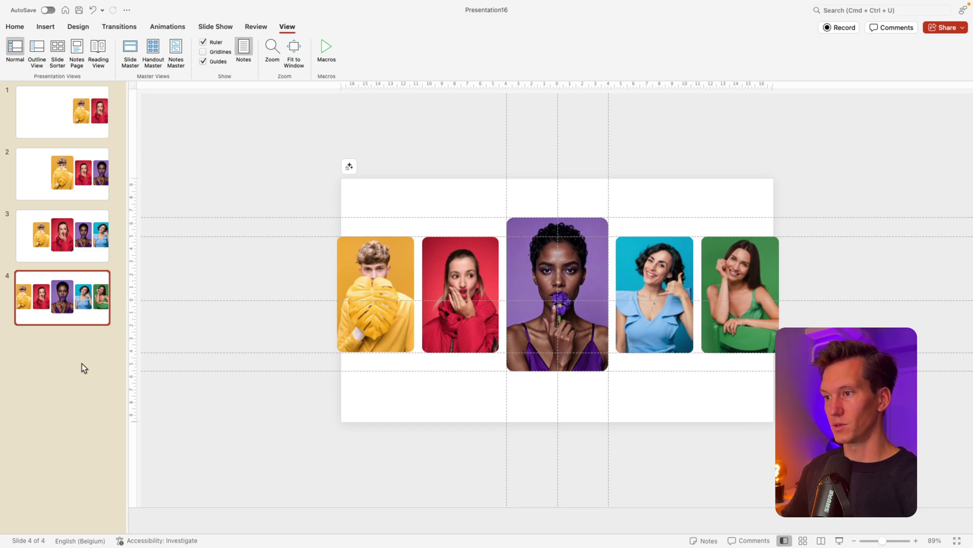
- Make slide 5: shrink the purple portrait, shift the row left, and enlarge the blue portrait centrally
key(super+d)
click(603, 224)
drag(610, 217, 585, 236)
shift+click(412, 272)
drag(551, 283, 457, 281)
drag(672, 276, 562, 273)
drag(598, 235, 608, 217)
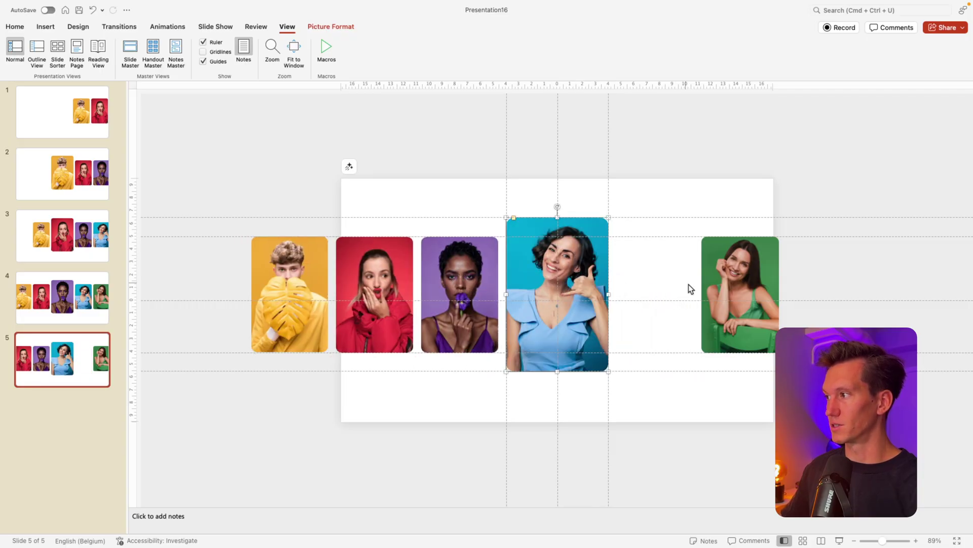
drag(694, 289, 610, 290)
- Make slide 6: shrink the blue portrait, move the small portraits left, and enlarge the green one
click(81, 364)
key(super+d)
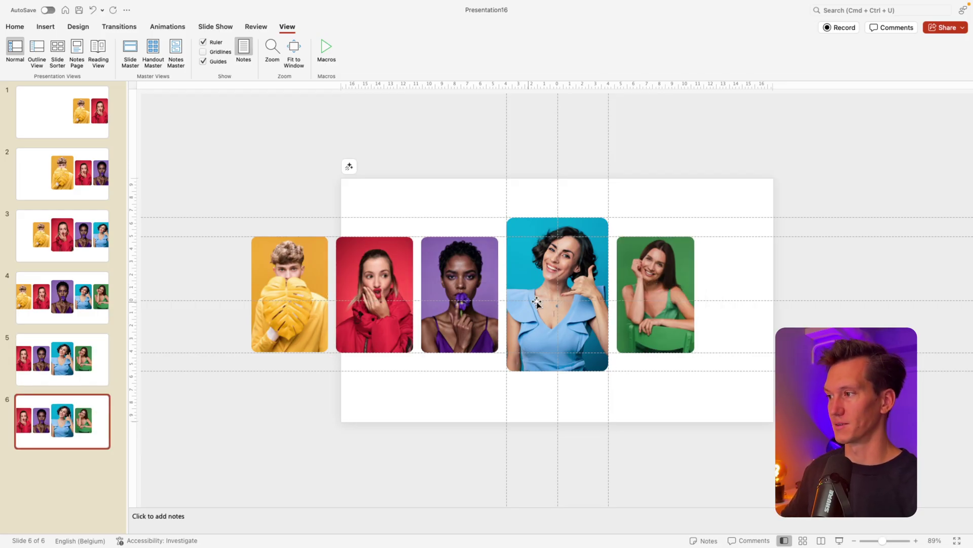
click(563, 298)
drag(607, 217, 584, 236)
drag(665, 269, 640, 269)
click(561, 274)
shift+click(459, 274)
shift+click(375, 273)
shift+click(304, 273)
drag(349, 271, 279, 270)
drag(628, 274, 552, 273)
drag(584, 236, 610, 219)
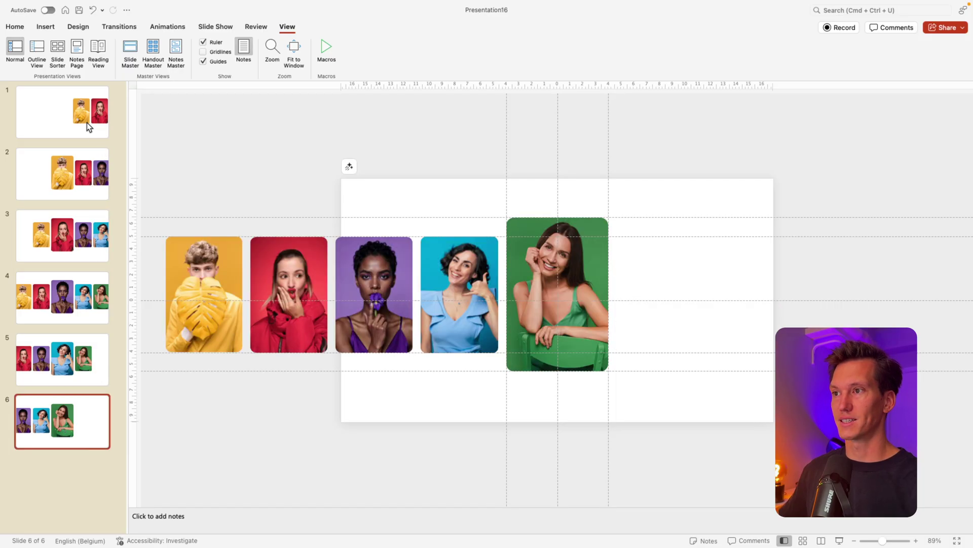
- Select all six slide thumbnails and apply the Morph transition to them
shift+click(86, 122)
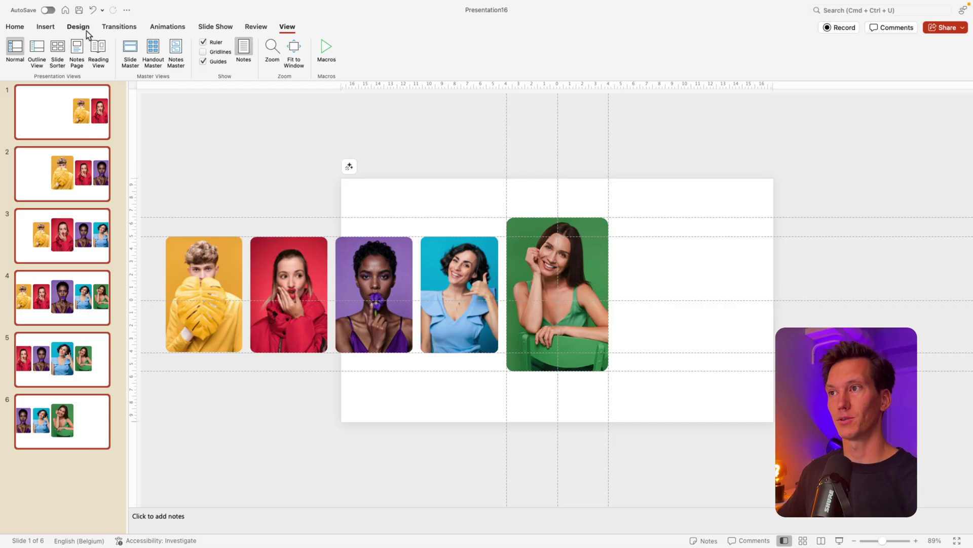
click(127, 27)
click(124, 50)
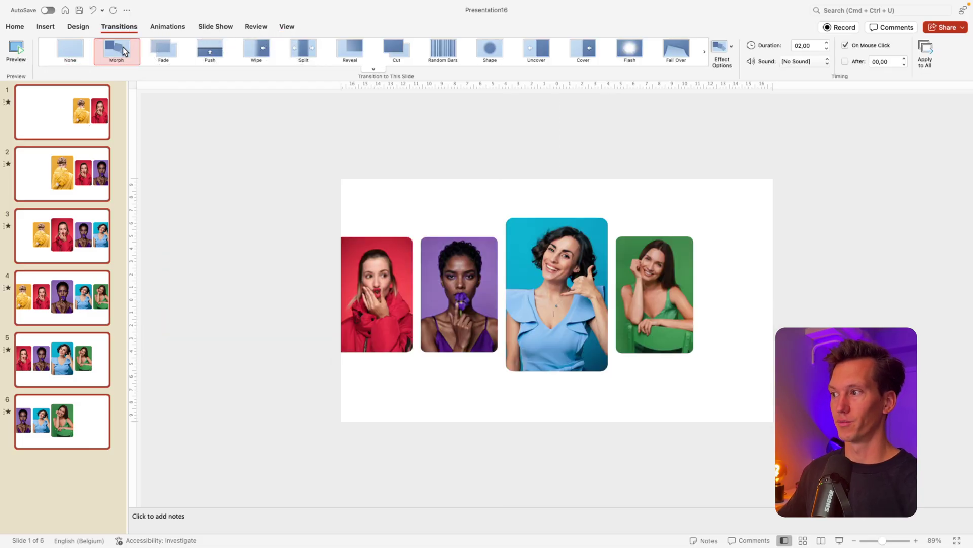
click(95, 120)
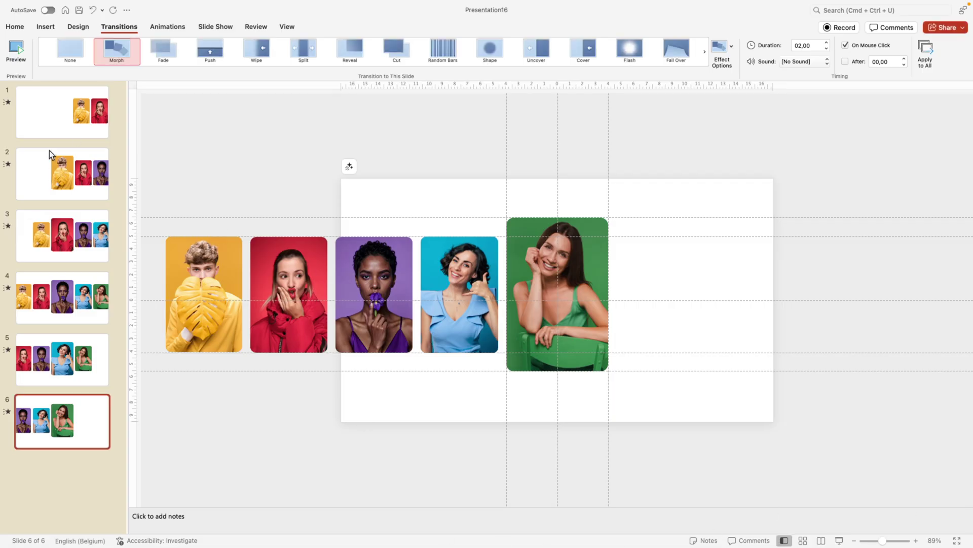
- Select slides 1 through 6 and lower the Morph duration to 01,00 seconds
click(56, 118)
shift+click(78, 431)
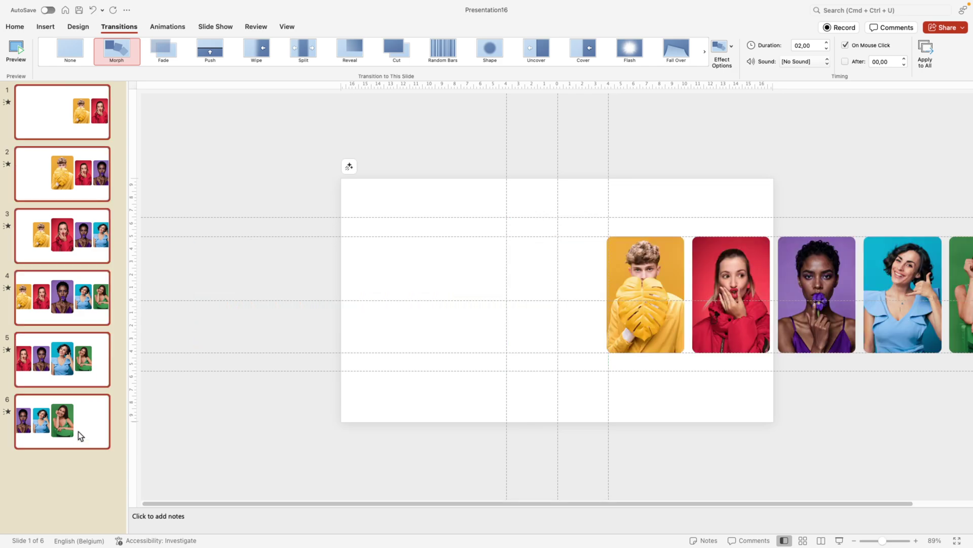
click(827, 50)
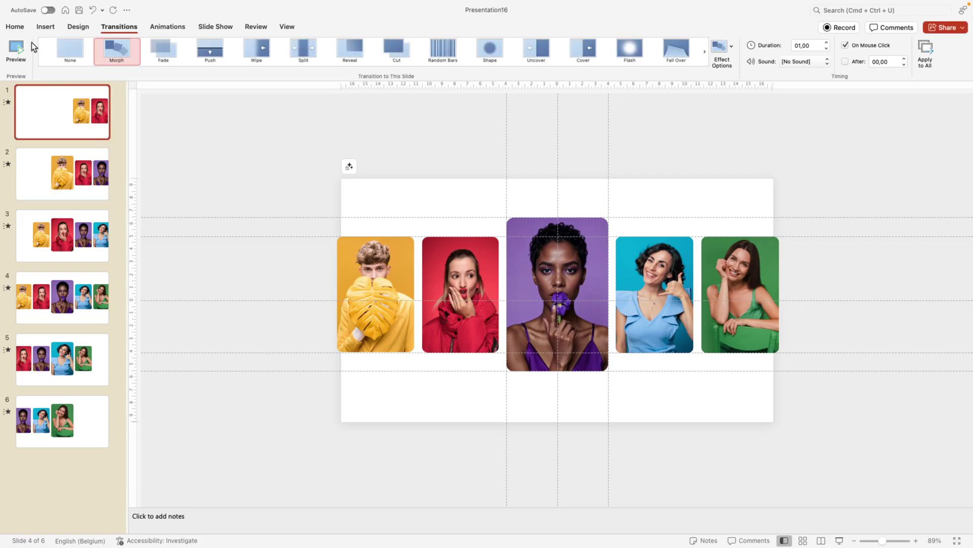
- Return to the Home tab with only the slide 1 thumbnail selected
click(20, 31)
key(Down)
key(super+a)
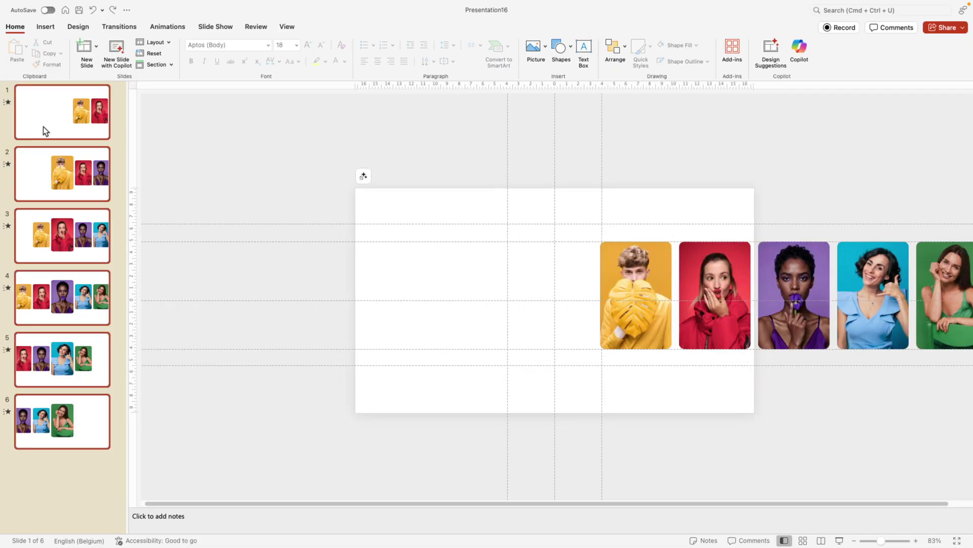
click(45, 130)
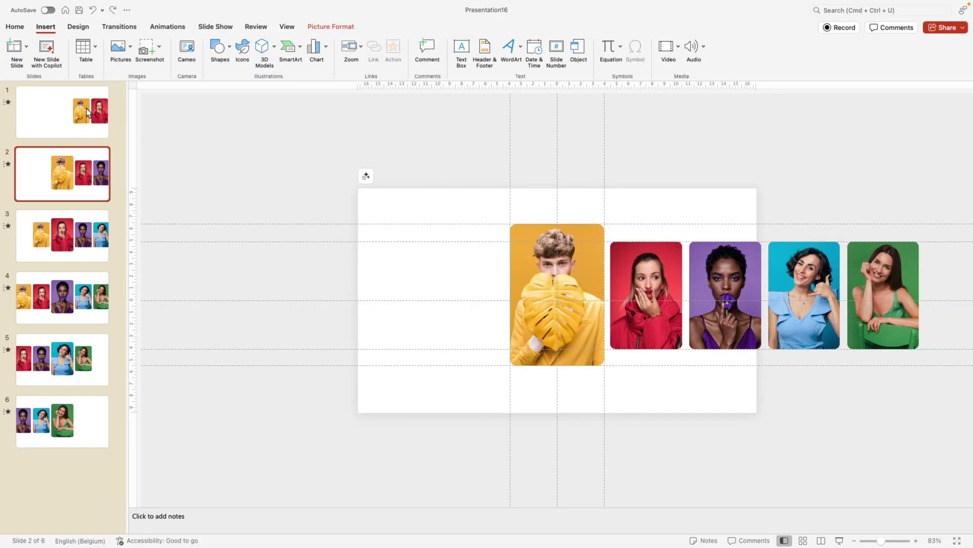
click(87, 110)
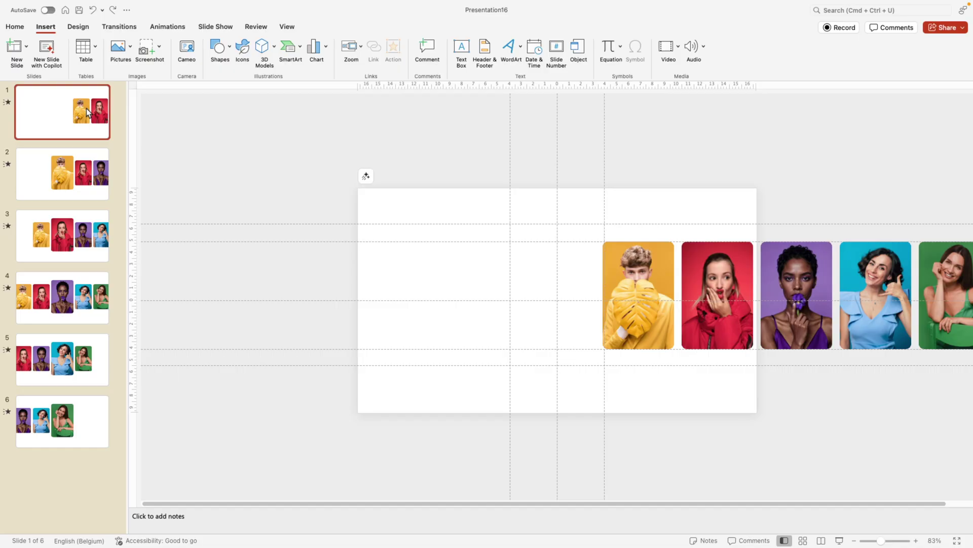
- Delete the opening slide, then link the red and purple portraits to slides 2 and 3
key(Delete)
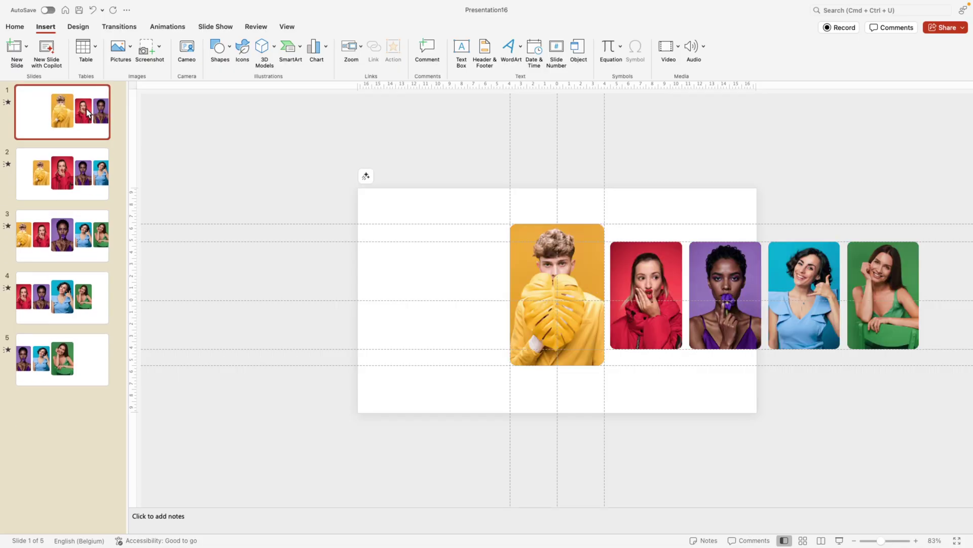
click(634, 254)
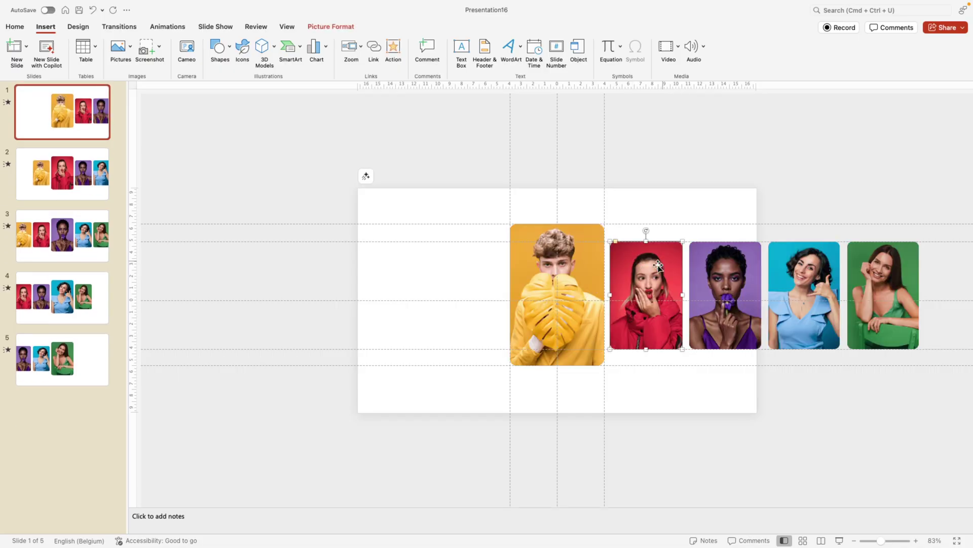
click(372, 50)
click(384, 203)
click(425, 223)
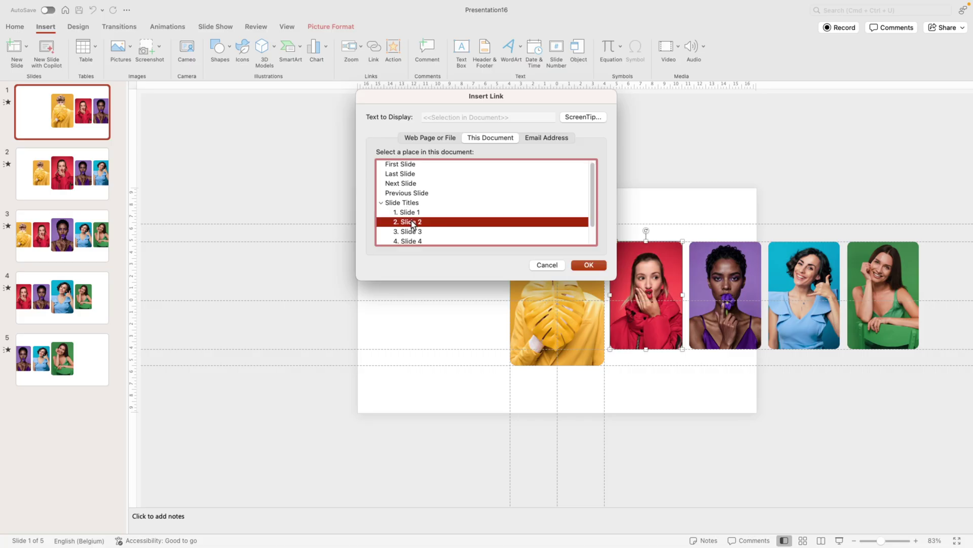
click(588, 265)
key(Tab)
click(374, 48)
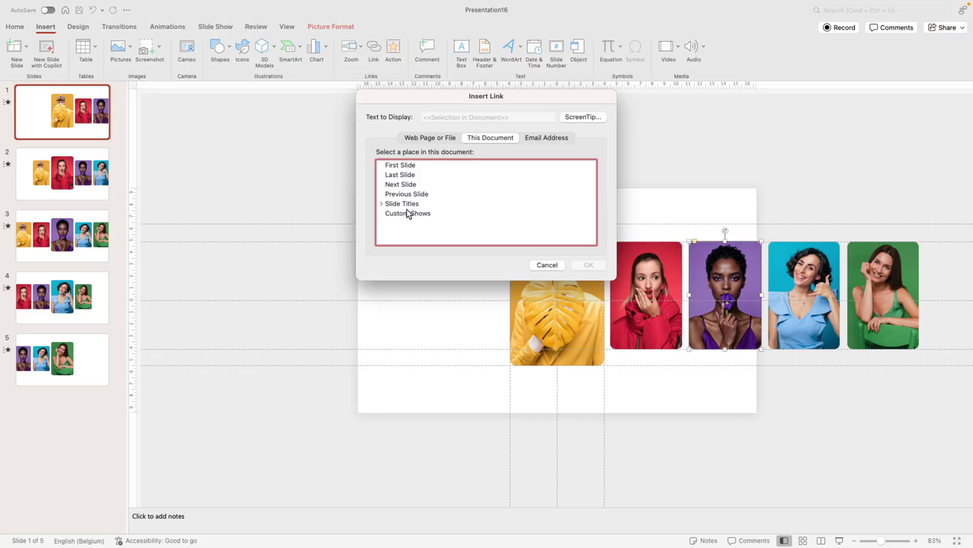
click(381, 204)
click(421, 210)
click(588, 265)
- Link the blue and green portraits on slide 1 to slides 4 and 5
key(Tab)
click(374, 49)
click(381, 204)
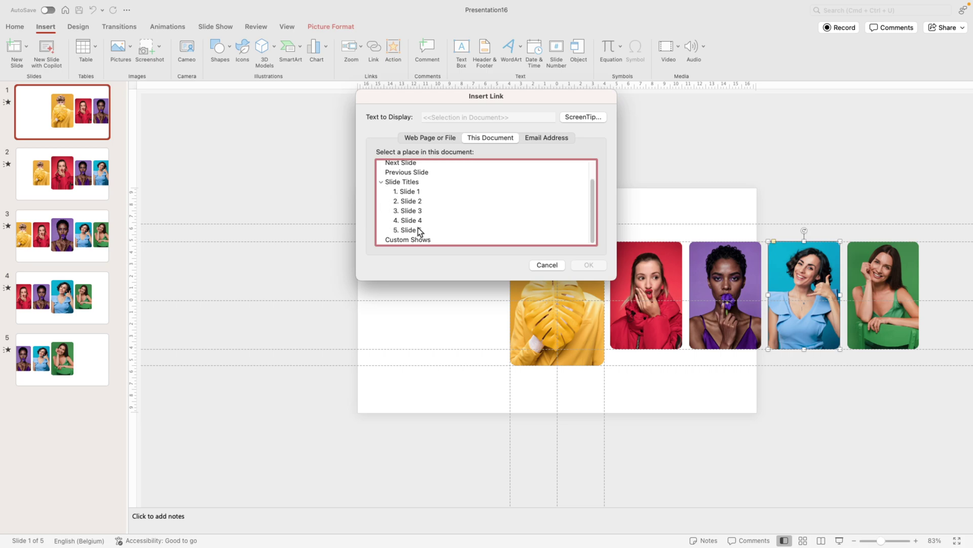
click(421, 220)
click(588, 265)
key(Tab)
click(384, 48)
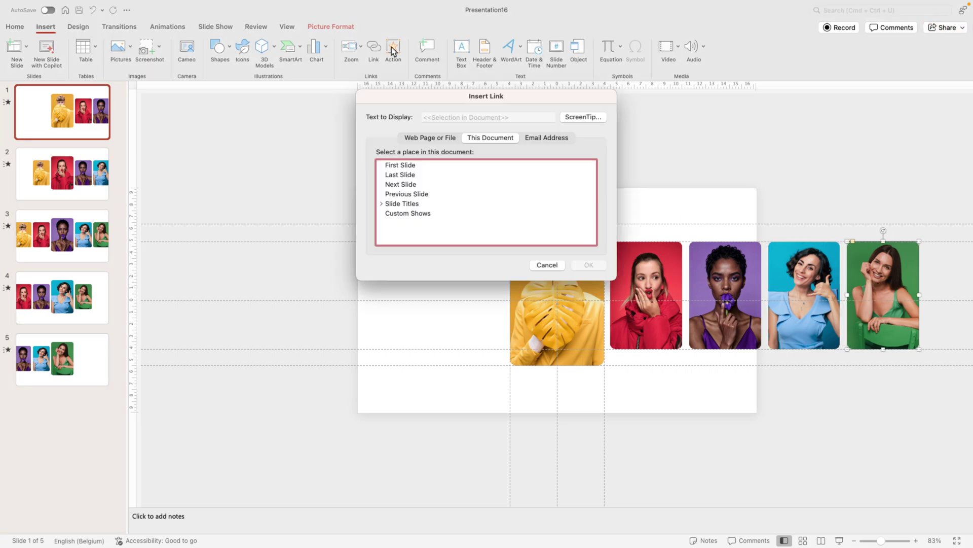
click(382, 204)
click(419, 229)
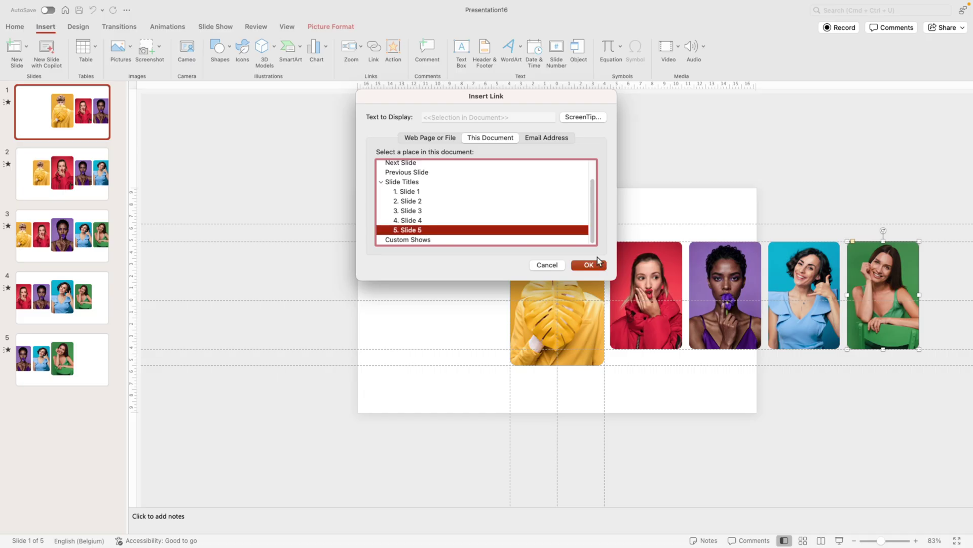
click(589, 265)
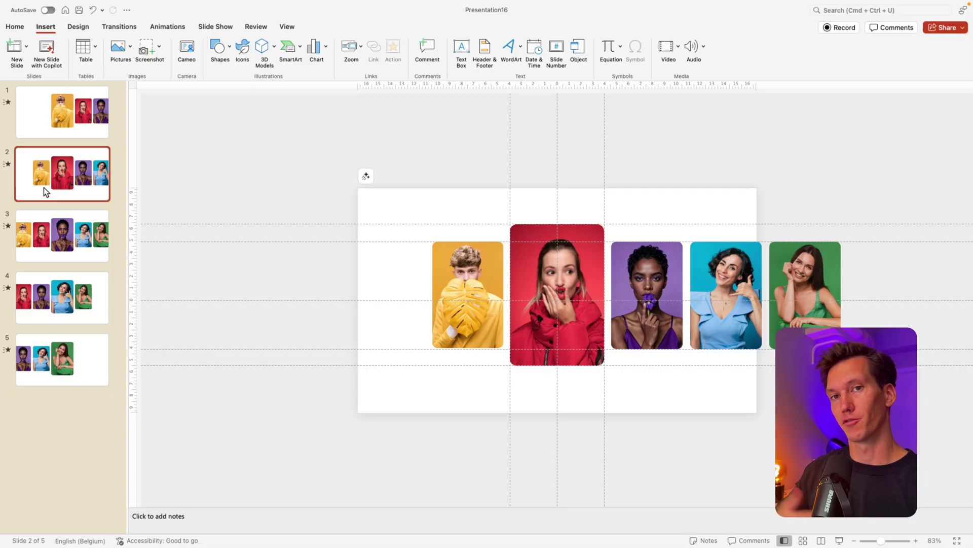
- On slide 2, link the yellow photo to slide 1 and the purple photo to slide 3
click(86, 135)
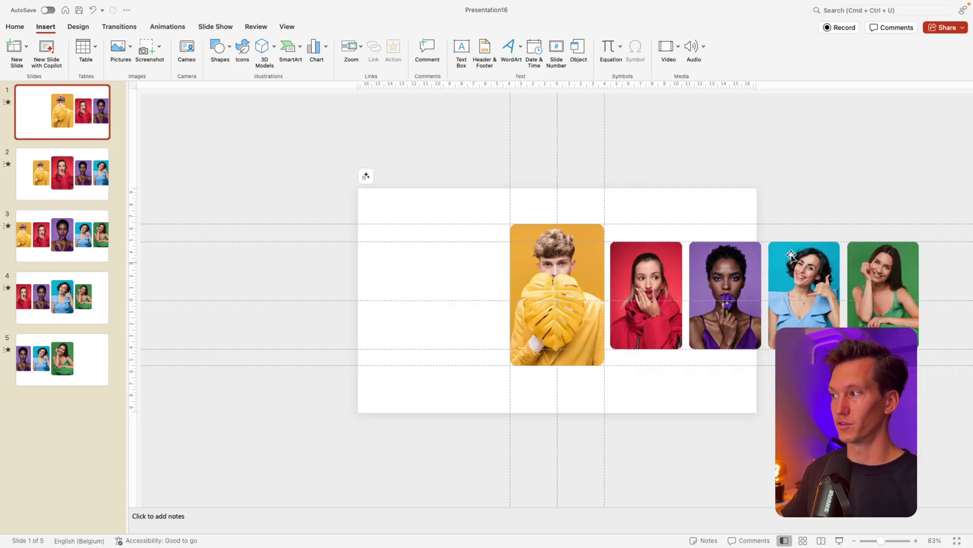
click(98, 174)
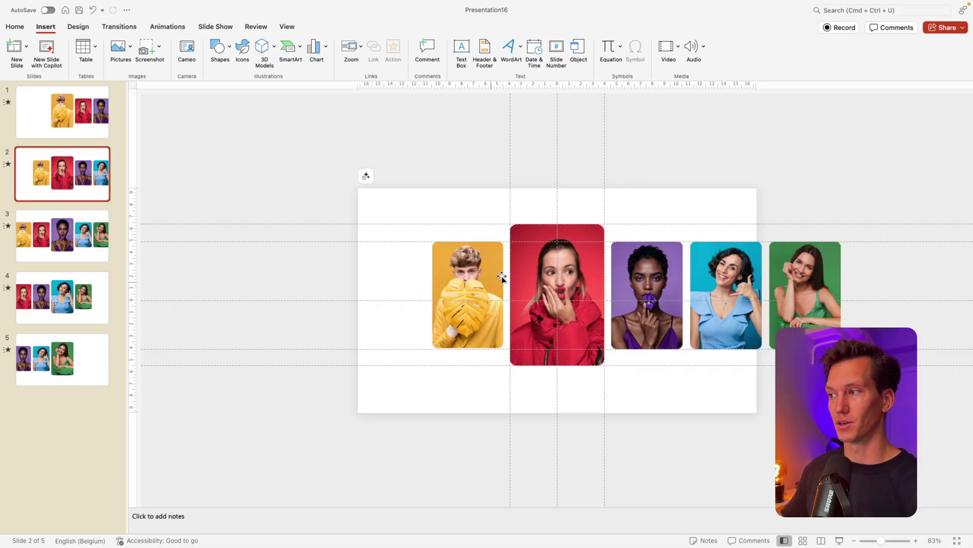
click(484, 261)
click(374, 47)
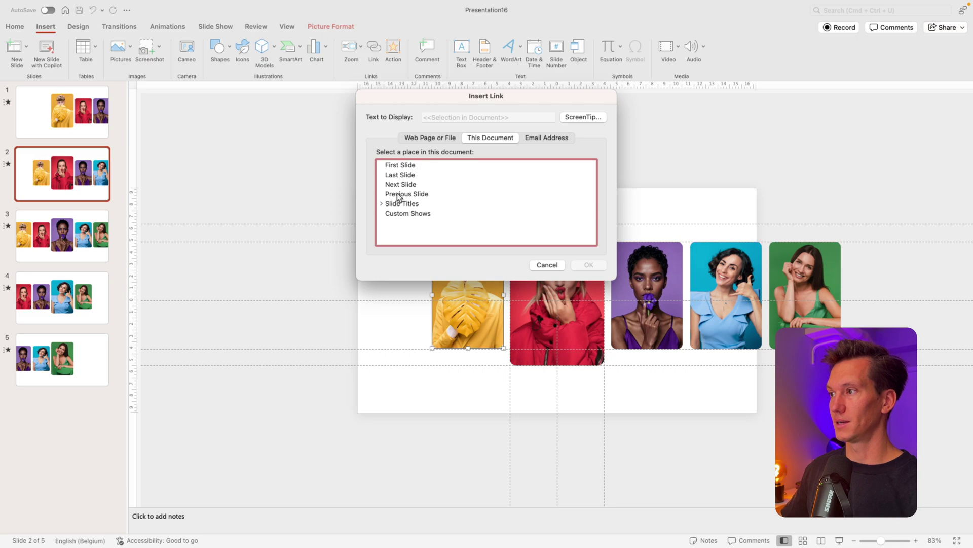
click(382, 204)
click(411, 214)
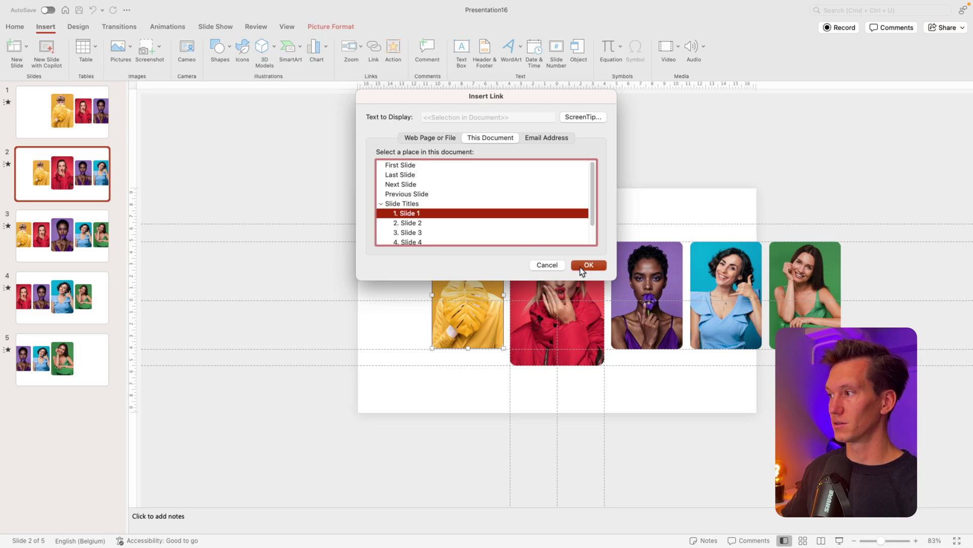
click(588, 265)
click(624, 272)
key(super+k)
click(382, 205)
click(422, 234)
click(586, 265)
- On slide 2, link the blue photo to slide 4 and the green photo to slide 5
click(718, 291)
click(373, 48)
click(382, 203)
click(439, 241)
click(589, 266)
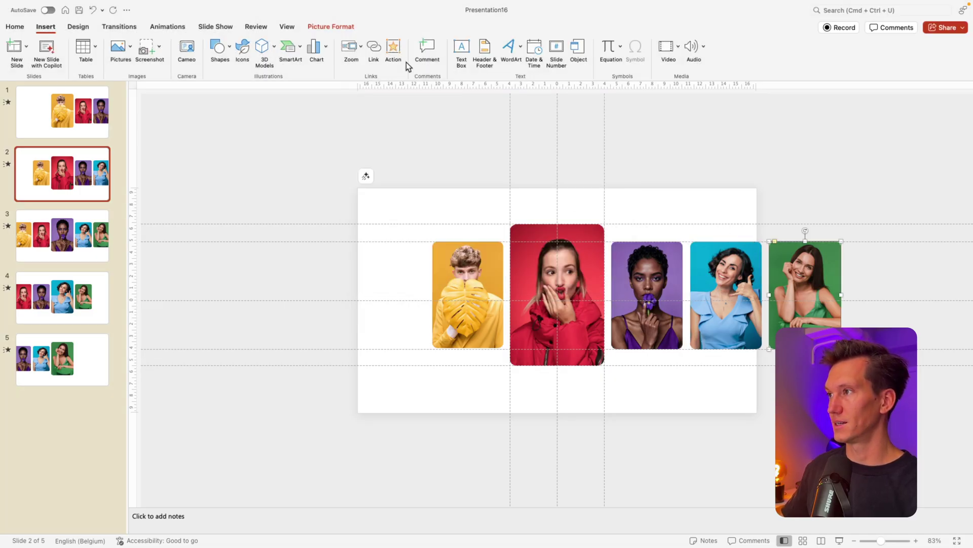
click(820, 278)
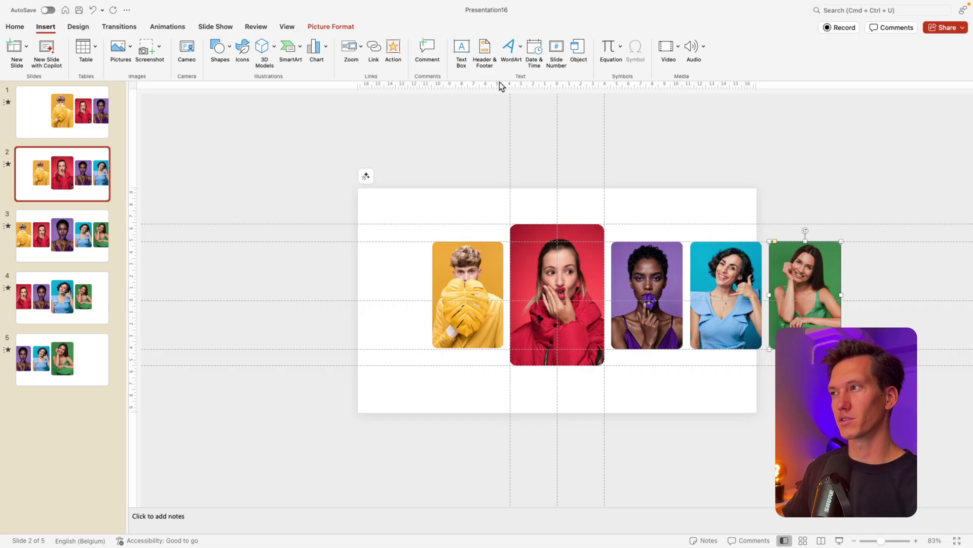
click(374, 48)
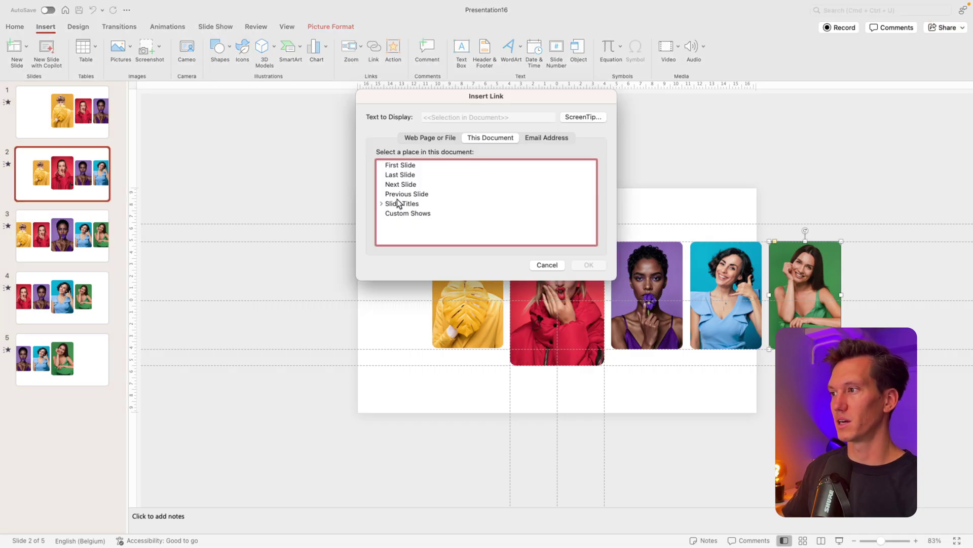
click(381, 203)
click(461, 229)
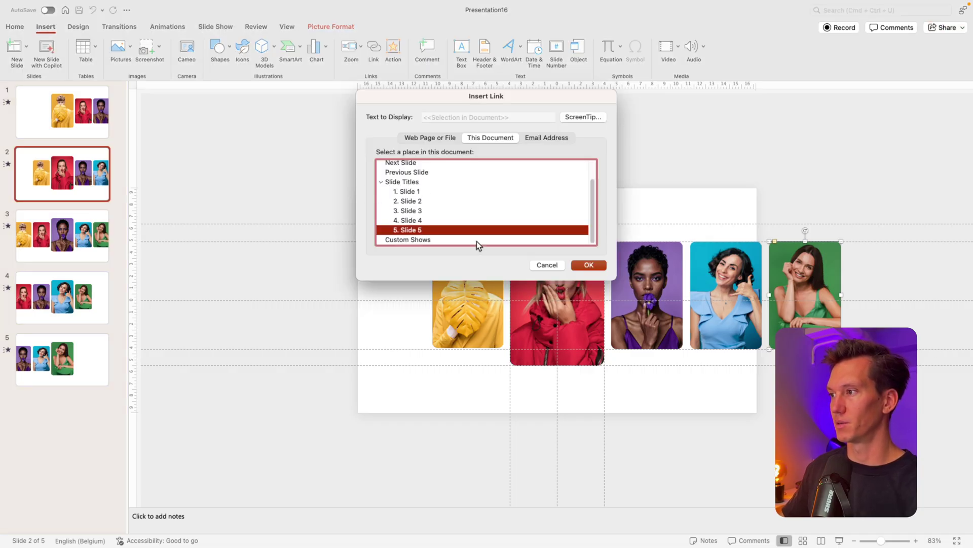
click(589, 265)
- On slide 3, link the yellow photo to slide 1 and the red photo to slide 2
click(75, 227)
click(408, 275)
click(373, 51)
click(382, 204)
click(411, 212)
click(589, 265)
key(Tab)
click(373, 49)
click(382, 203)
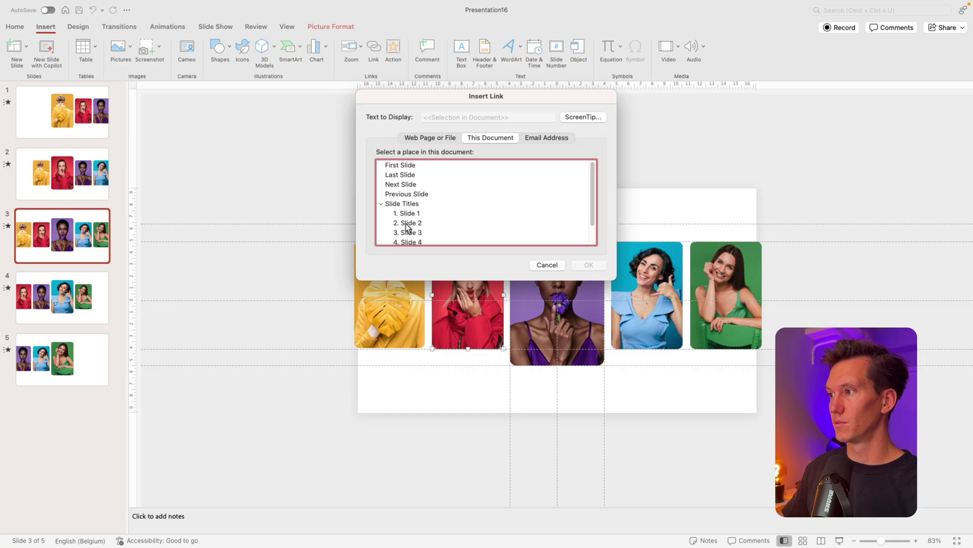
click(408, 222)
- On slide 3, link the blue photo to slide 4 and the green photo to slide 5
click(588, 265)
key(Tab)
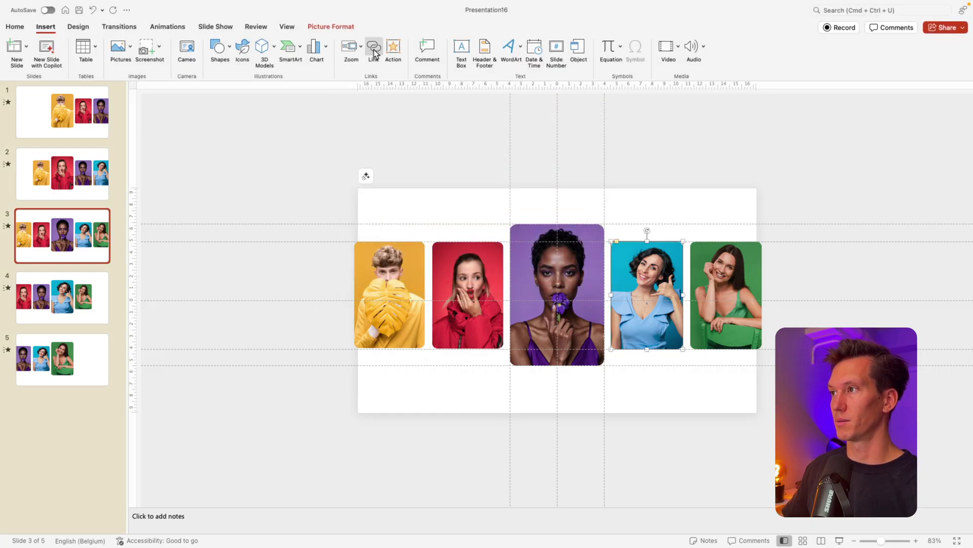
click(373, 49)
click(382, 203)
scroll(420, 213, down, 2)
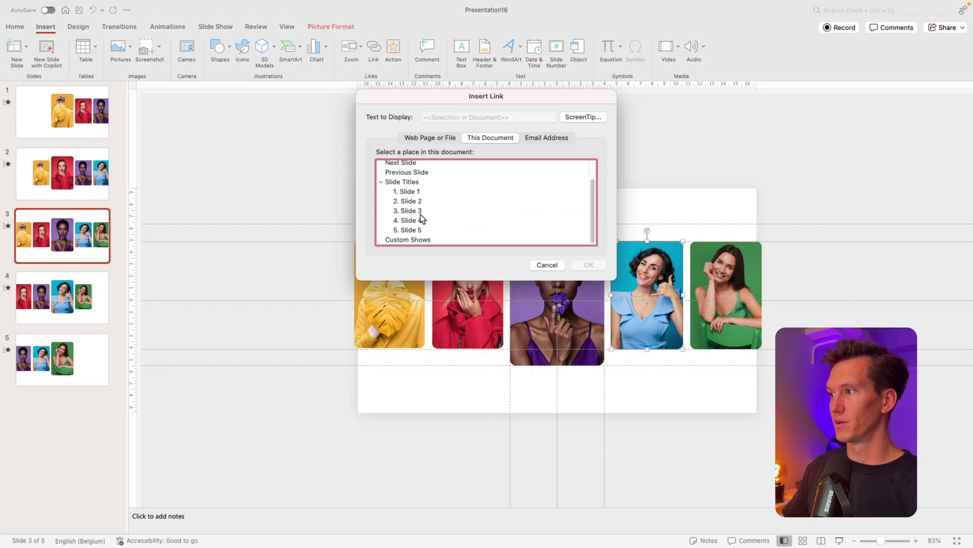
click(417, 220)
click(588, 265)
key(Tab)
click(374, 49)
click(382, 203)
scroll(436, 223, down, 2)
double_click(417, 230)
- On slide 4, link the red photo to slide 2 and the purple photo to slide 3
click(57, 318)
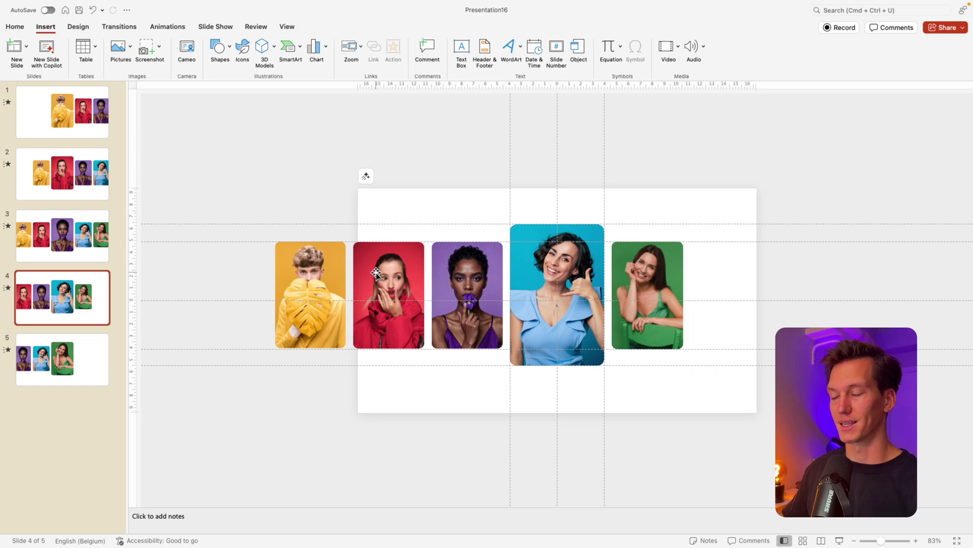
click(376, 274)
click(373, 49)
click(482, 223)
click(588, 265)
key(Tab)
click(373, 49)
scroll(436, 223, down, 2)
double_click(424, 239)
- Link the photos on slide 5 to their enlarged slides, ending back on slide 1
click(57, 358)
click(388, 315)
key(super+k)
double_click(385, 209)
key(Tab)
key(super+k)
double_click(412, 218)
click(230, 386)
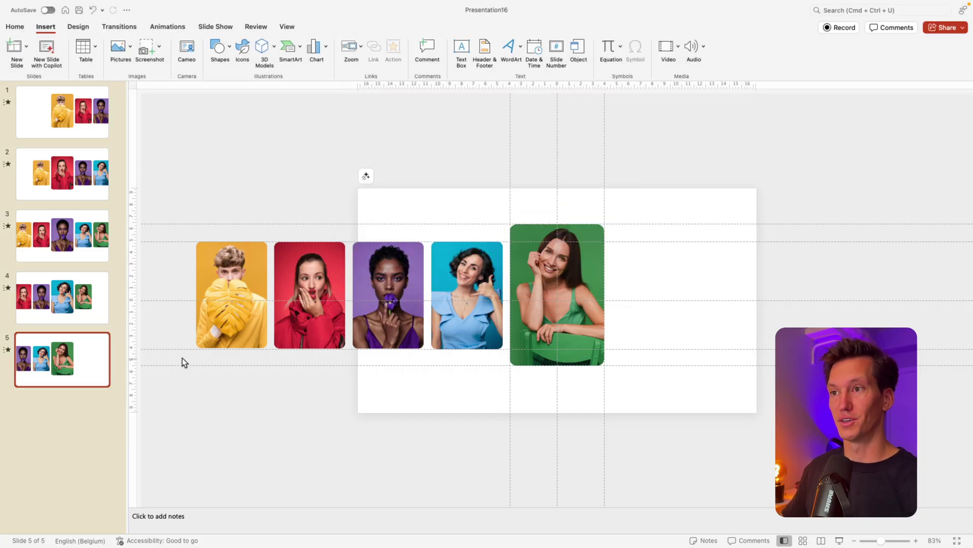
click(83, 121)
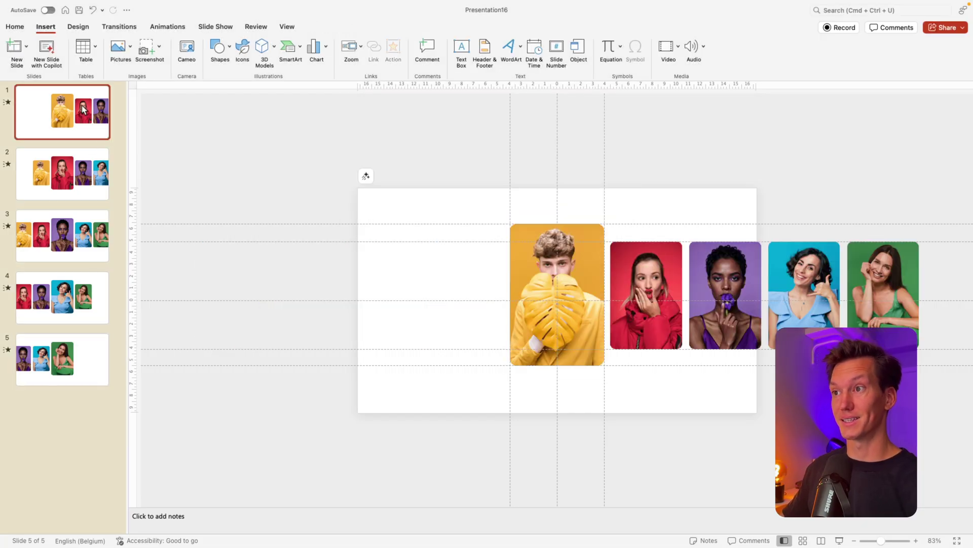
click(840, 541)
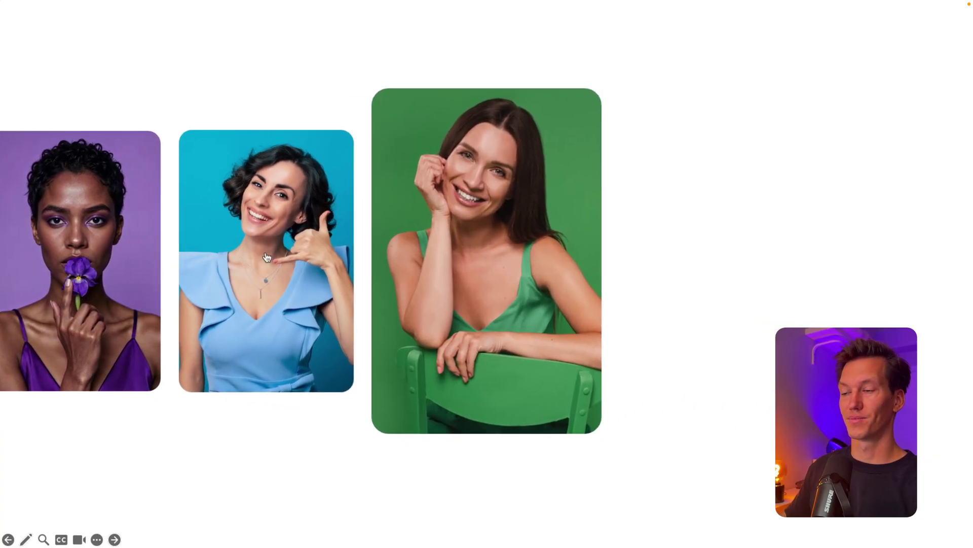
click(62, 182)
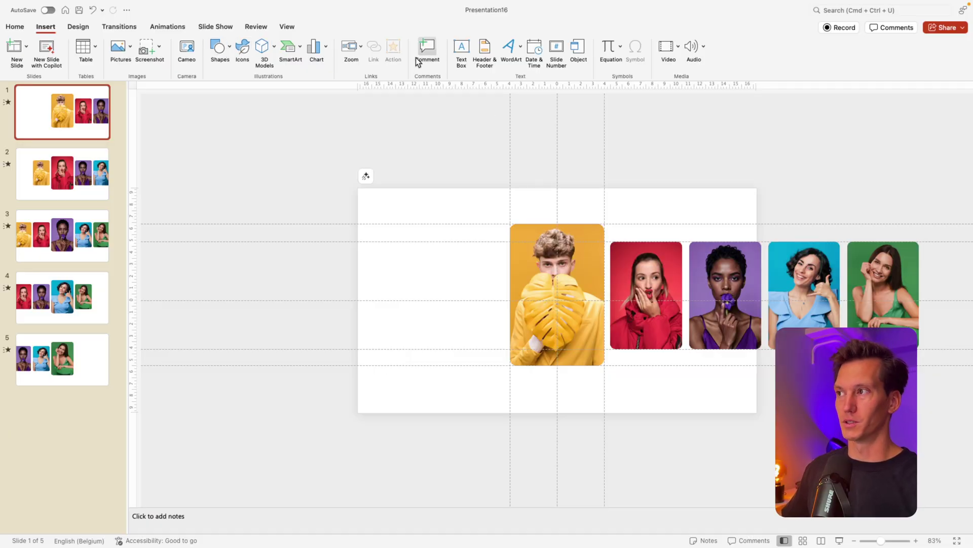
- Draw a text box under the yellow photo on slide 1 and type the name Jake
click(19, 28)
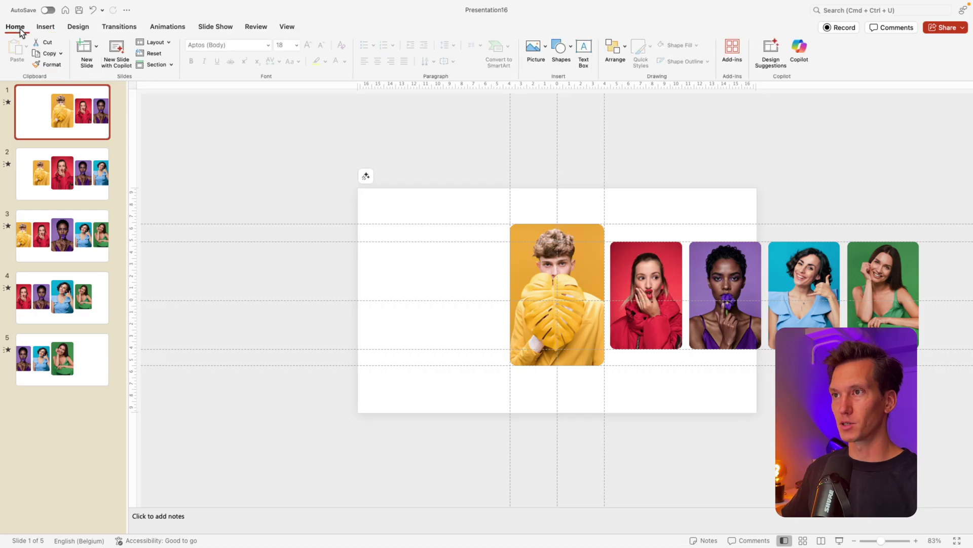
click(580, 69)
drag(501, 375, 582, 404)
drag(557, 374, 573, 377)
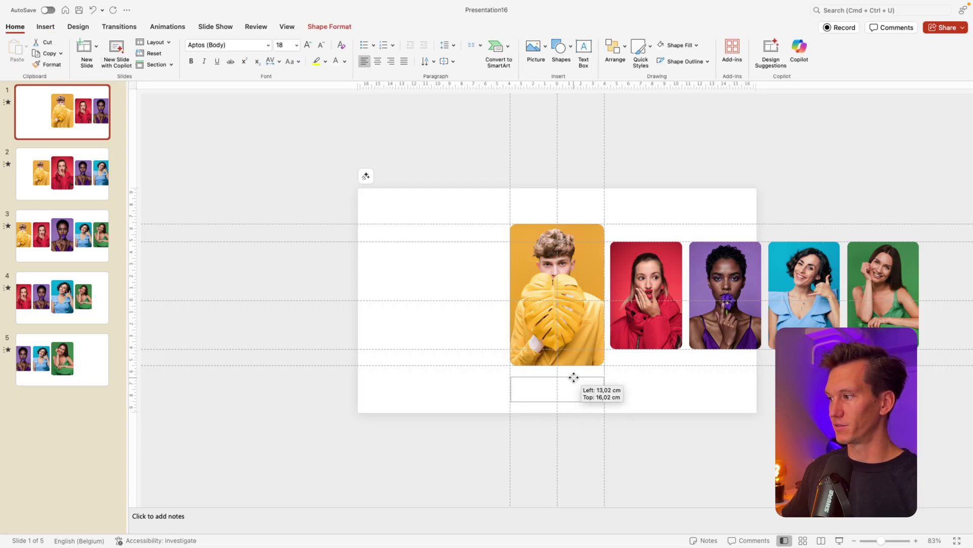
text(JAke)
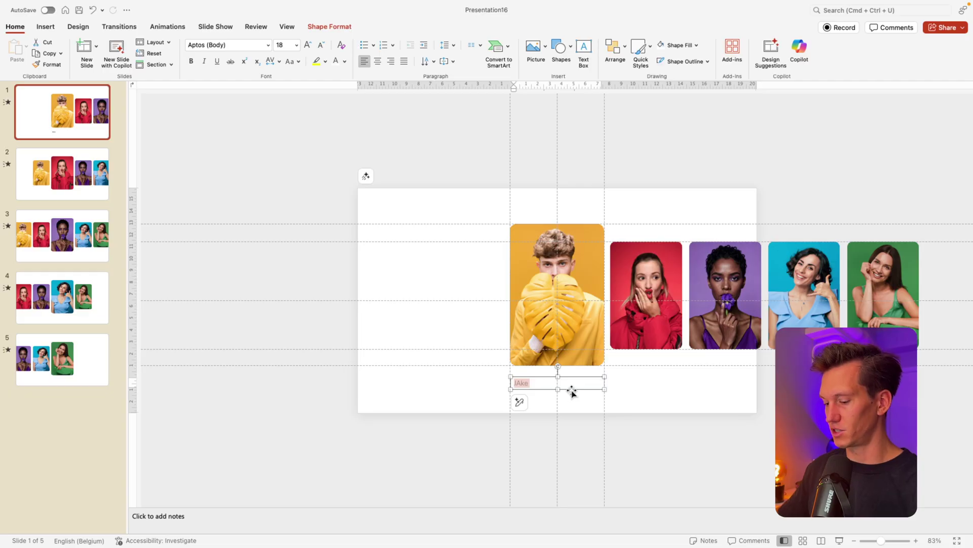
text(Jak)
- Format the caption as centred dark grey Poppins 28 pt, aligned under the yellow photo
key(super+a)
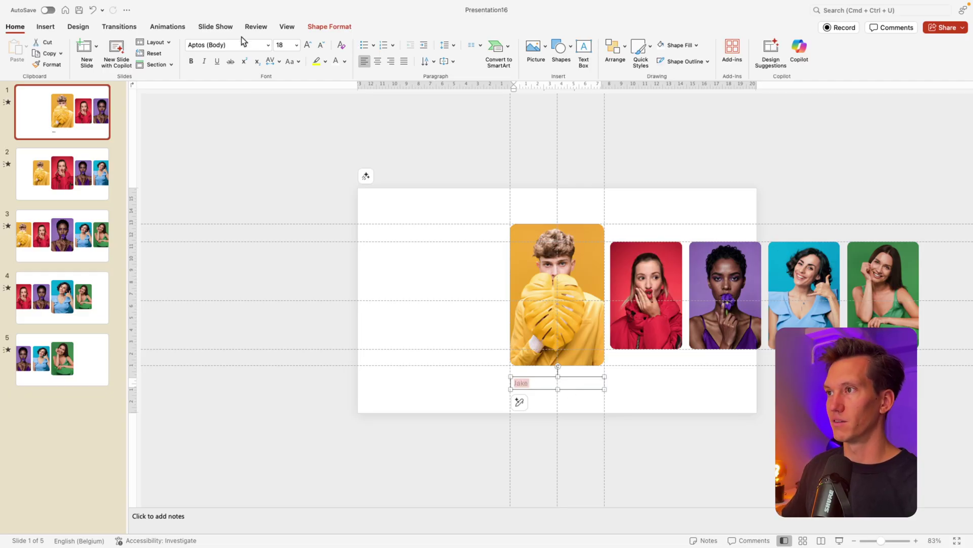
click(242, 45)
text(Poppins)
key(Return)
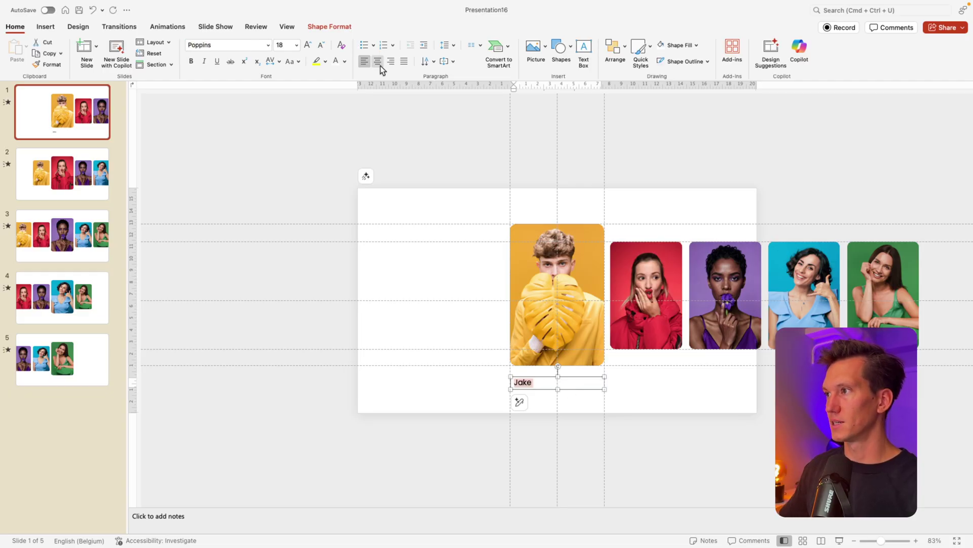
click(378, 62)
double_click(308, 45)
click(308, 45)
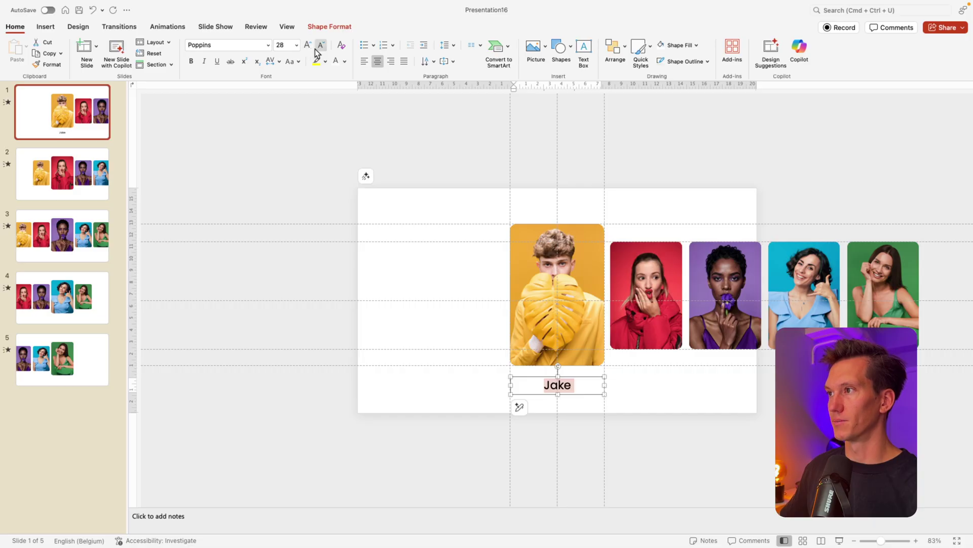
click(344, 61)
click(348, 110)
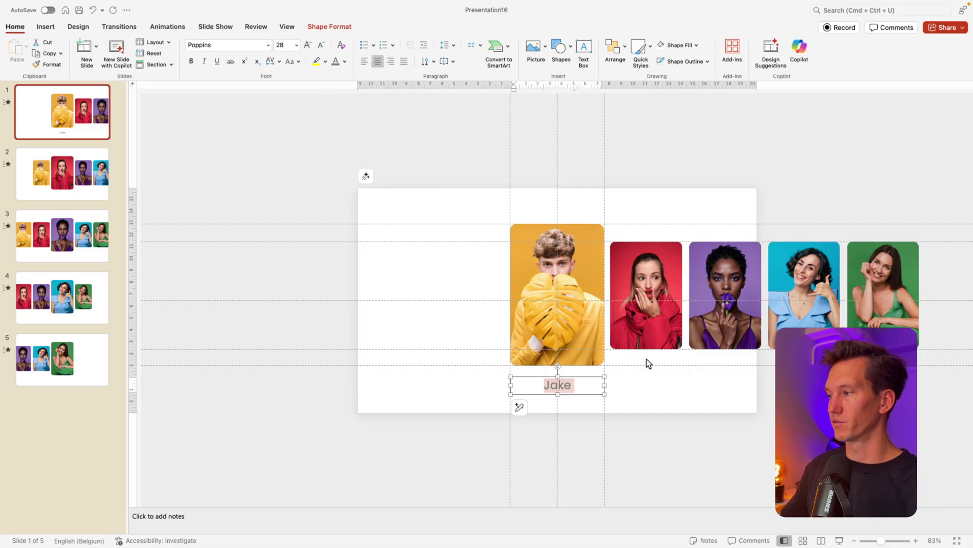
drag(582, 375, 582, 373)
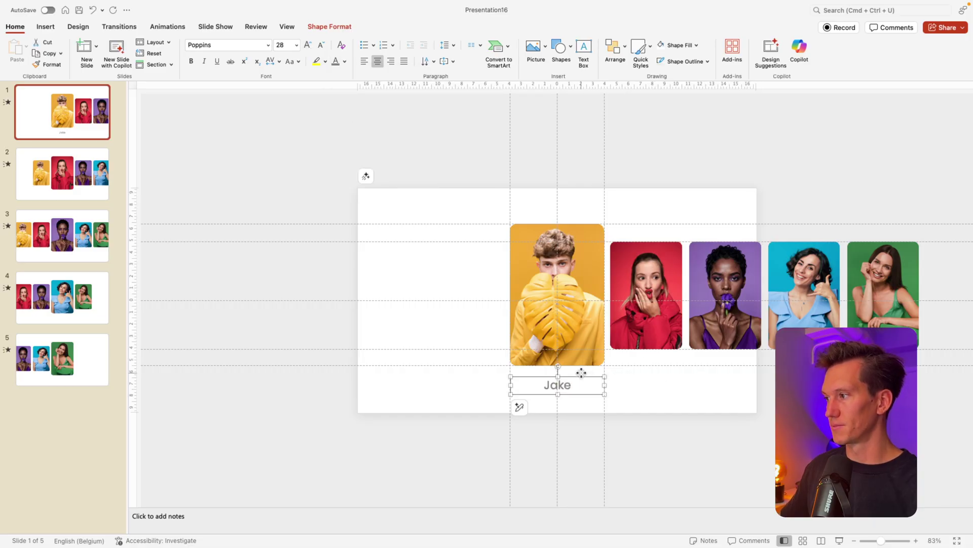
- Copy the Jake caption onto slide 2 below the red photo and rename it Marie
key(super+c)
click(86, 189)
key(super+v)
double_click(567, 387)
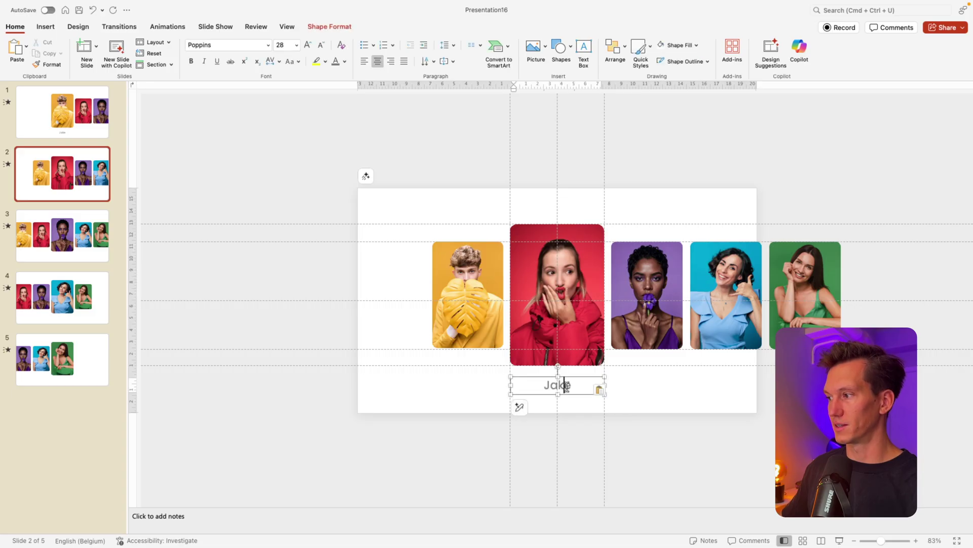
text(Mare)
key(BackSpace)
text(ie)
- Paste the caption under the purple photo on slide 3 and change it to Jennifer
click(62, 236)
key(super+v)
double_click(539, 386)
text(Jennifer)
- Paste the caption under the blue photo on slide 4 and retype the person's name
click(96, 311)
key(super+v)
double_click(556, 388)
text(An)
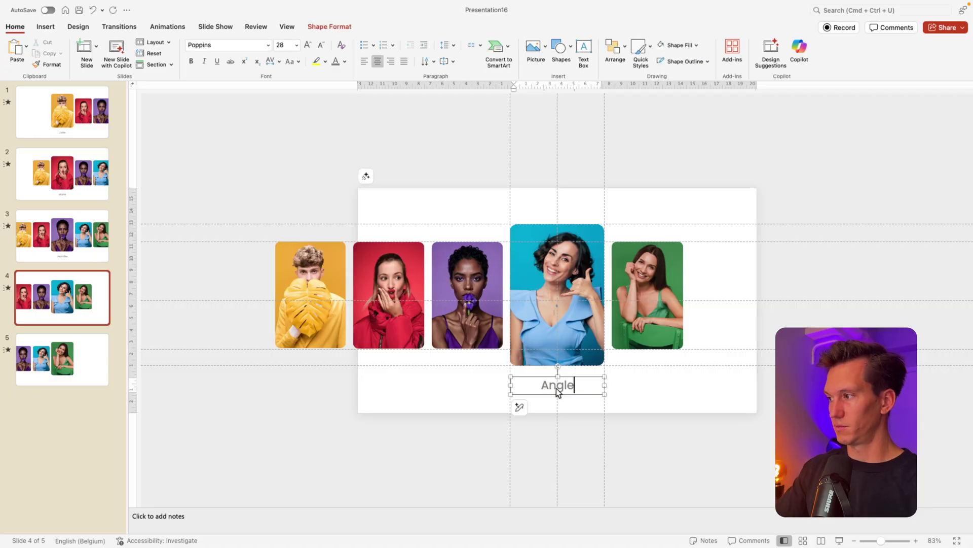
text(glea)
key(BackSpace)
key(BackSpace)
key(BackSpace)
- Paste the caption under the green photo on slide 5 and change it to Monica
click(62, 359)
key(super+v)
double_click(551, 388)
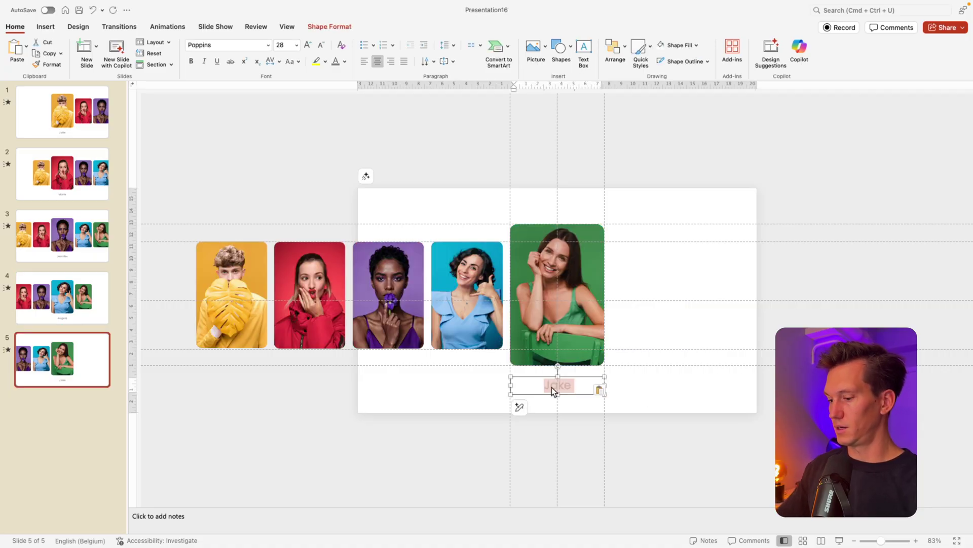
text(Monica)
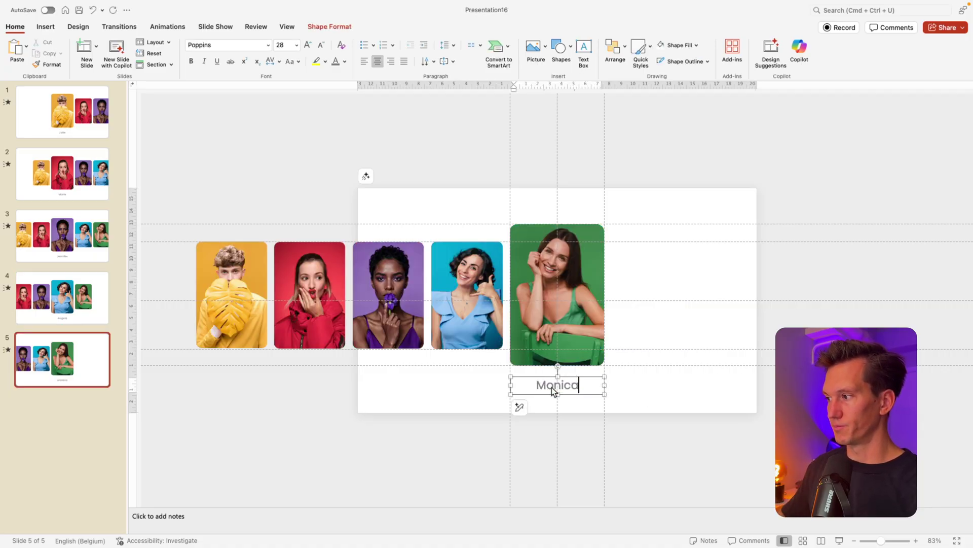